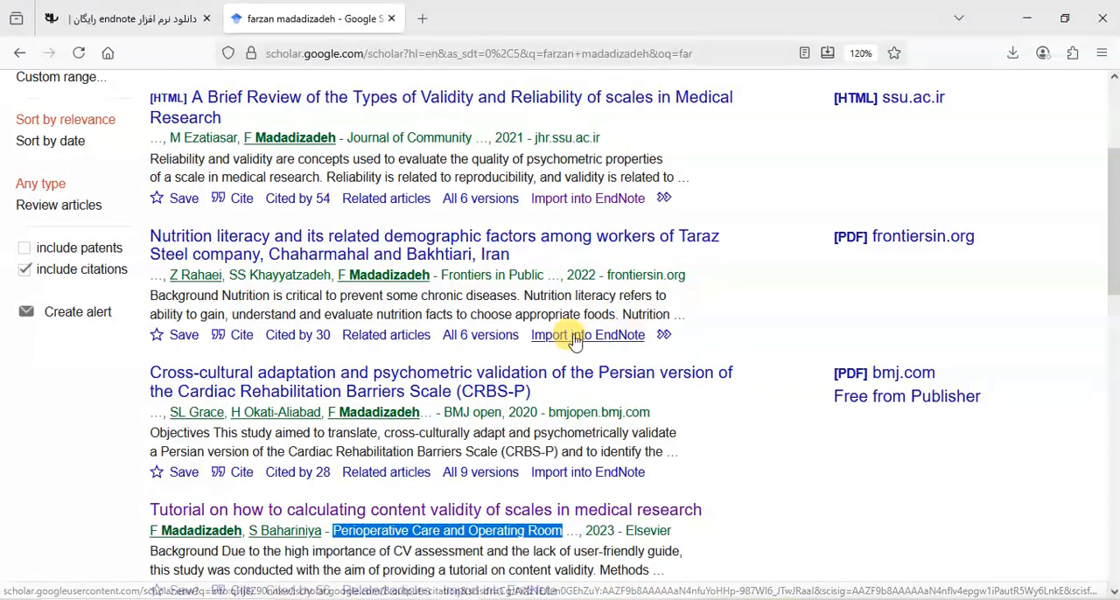
Set the Google Scholar bibliography manager to show links that import citations into EndNote, and save the settings
{"action": "scroll", "coordinate": [318, 276], "scroll_direction": "up", "scroll_amount": 3}
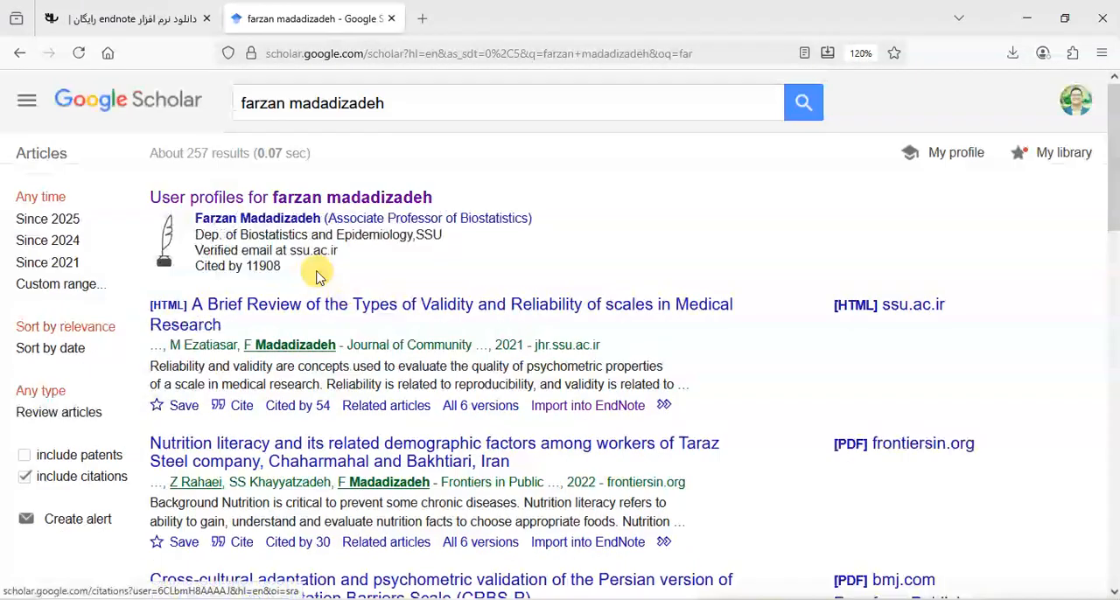
{"action": "left_click", "coordinate": [33, 112]}
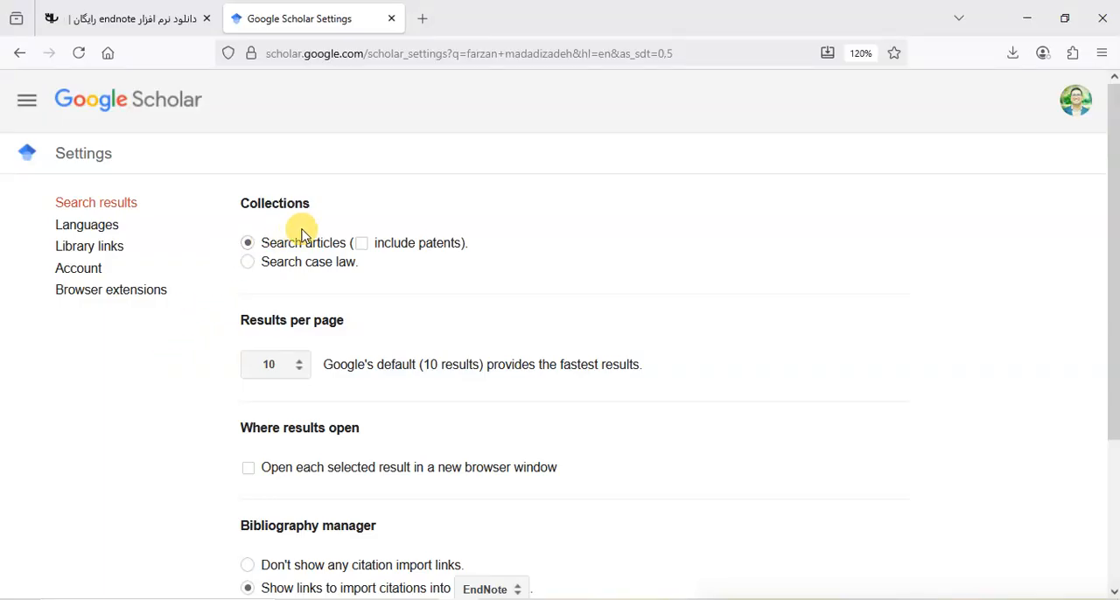
{"action": "scroll", "coordinate": [302, 235], "scroll_direction": "down", "scroll_amount": 3}
{"action": "scroll", "coordinate": [400, 228], "scroll_direction": "up", "scroll_amount": 3}
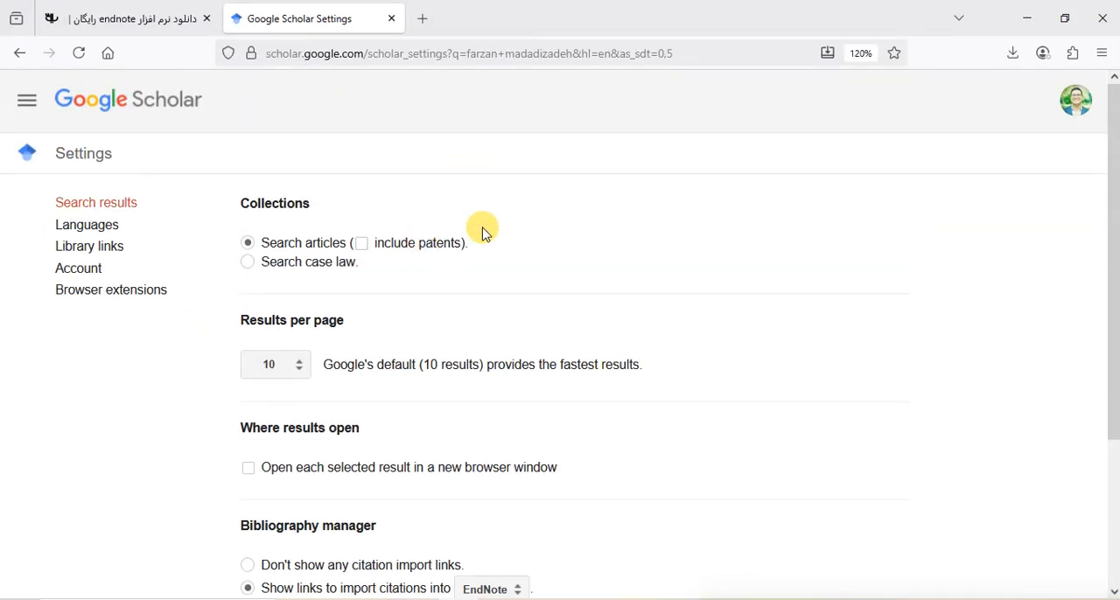
{"action": "scroll", "coordinate": [483, 232], "scroll_direction": "down", "scroll_amount": 3}
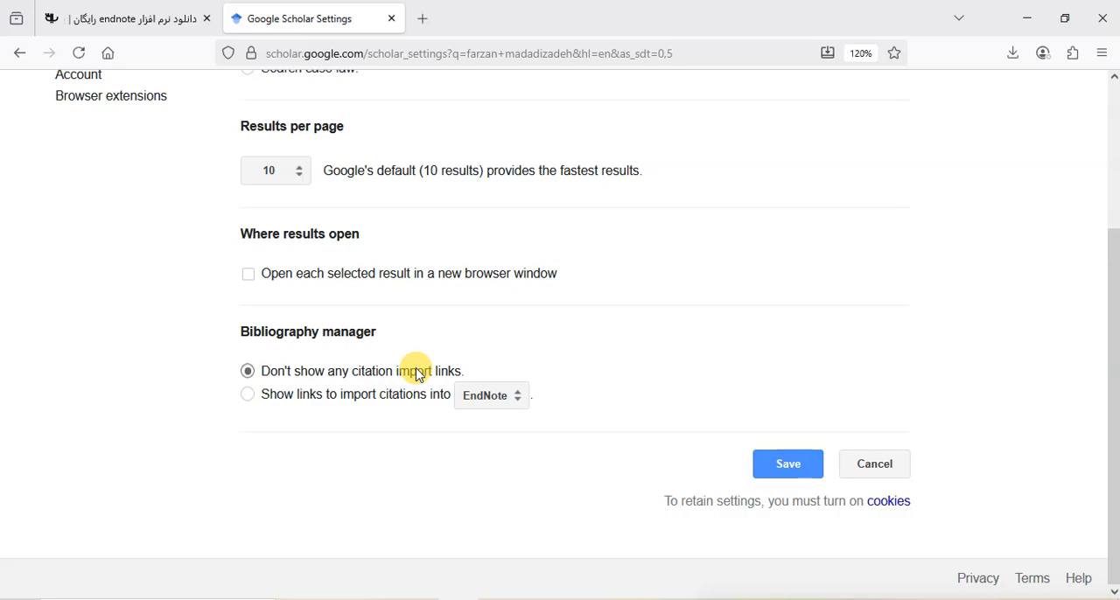
{"action": "left_click", "coordinate": [248, 396]}
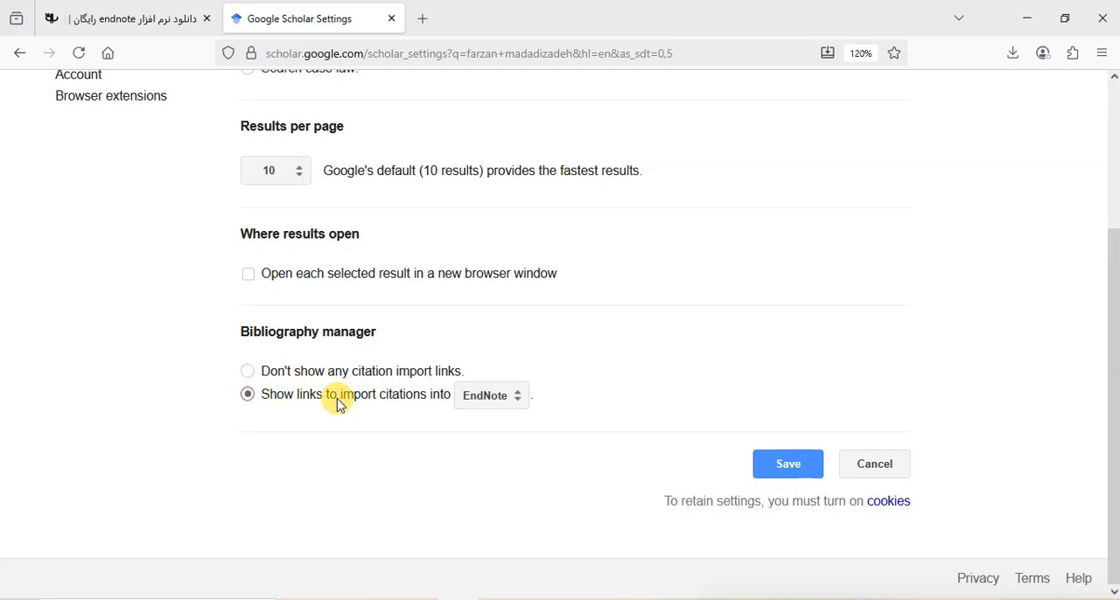
{"action": "left_click", "coordinate": [519, 398]}
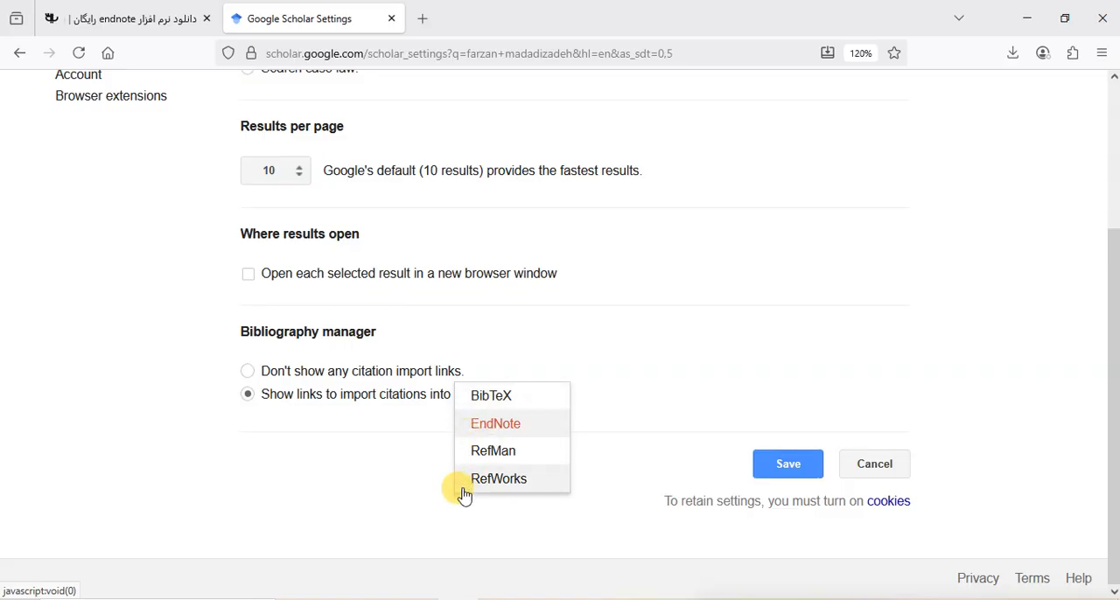
{"action": "left_click", "coordinate": [502, 427]}
{"action": "left_click", "coordinate": [805, 466]}
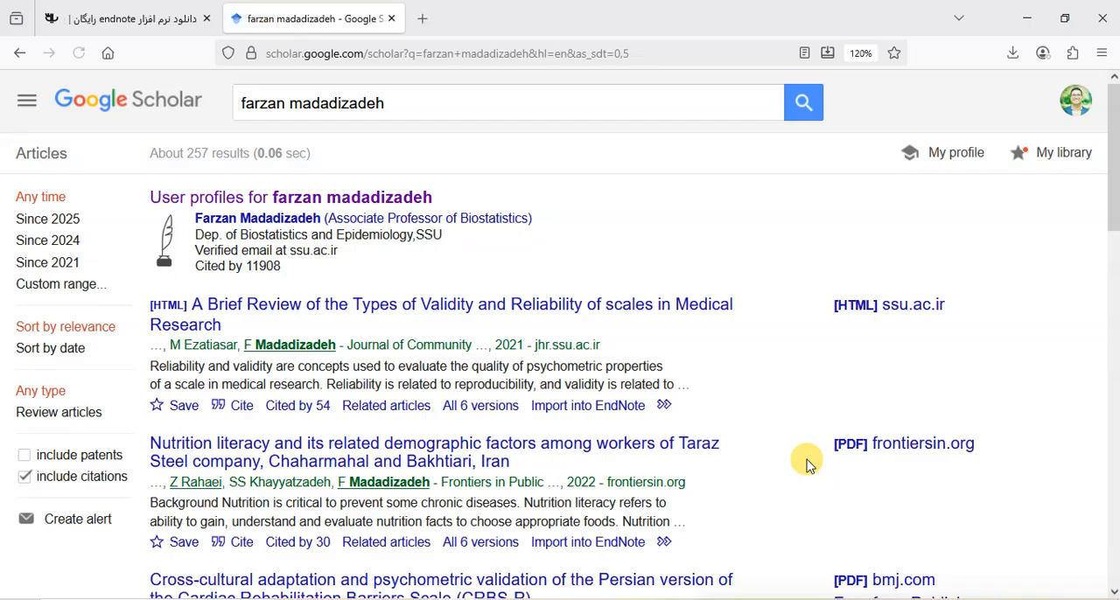
Rerun the author search, import the citation of "A Brief Review of the Types of Validity and Reliability" into EndNote, and maximize the library
{"action": "left_click", "coordinate": [407, 101]}
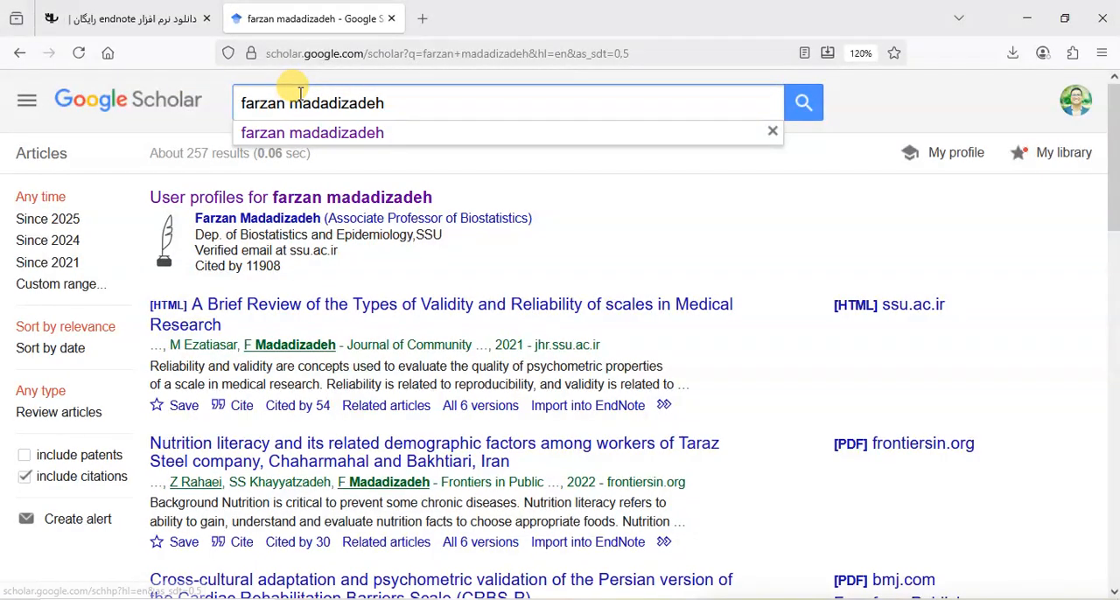
{"action": "key", "text": "Return"}
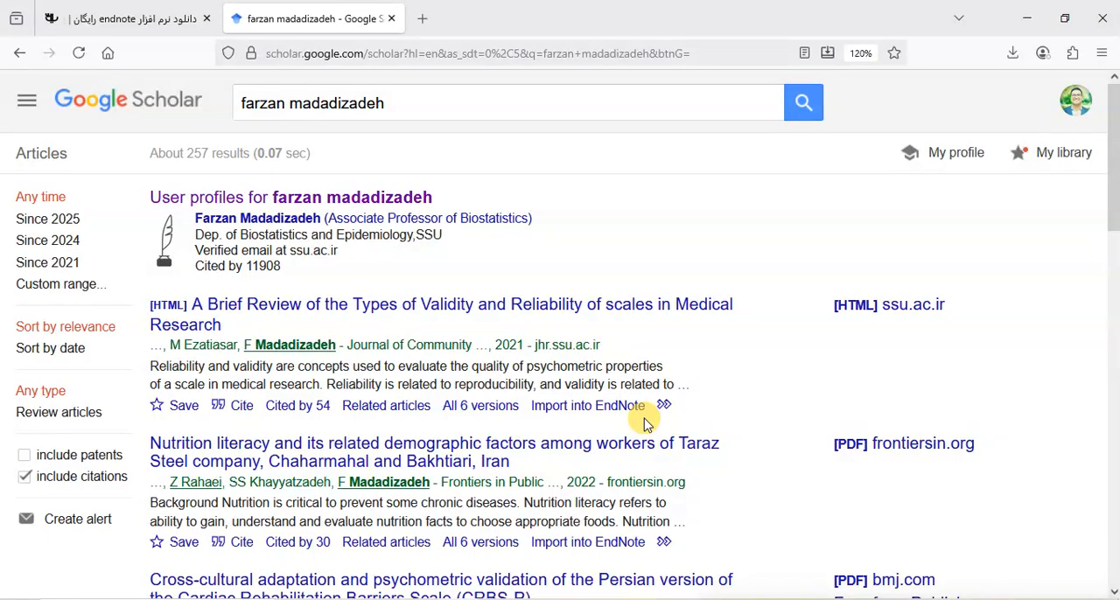
{"action": "left_click", "coordinate": [600, 408]}
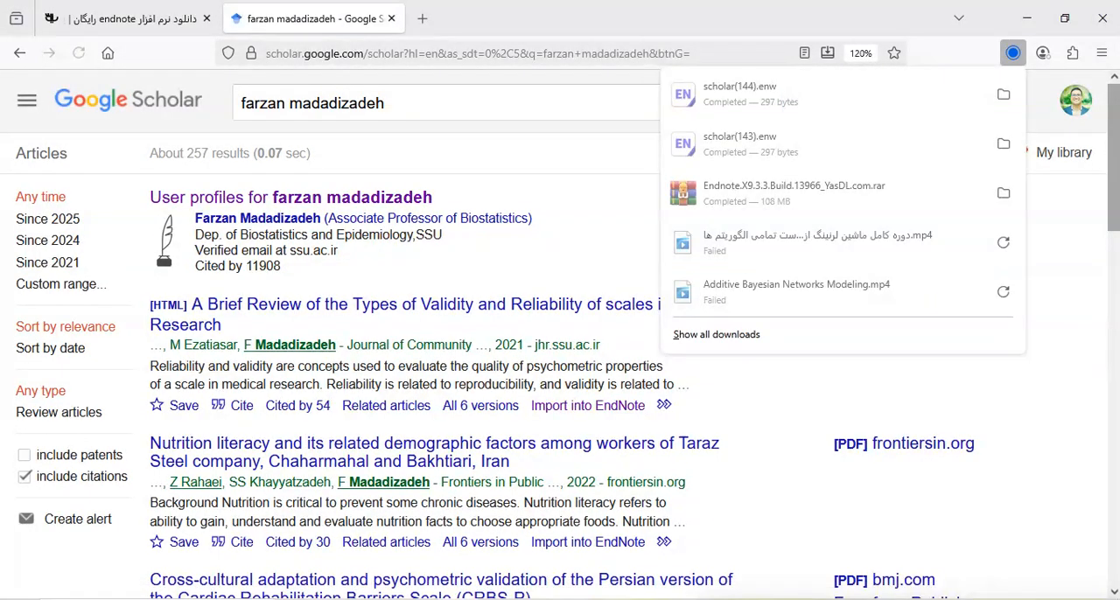
{"action": "left_click", "coordinate": [764, 96]}
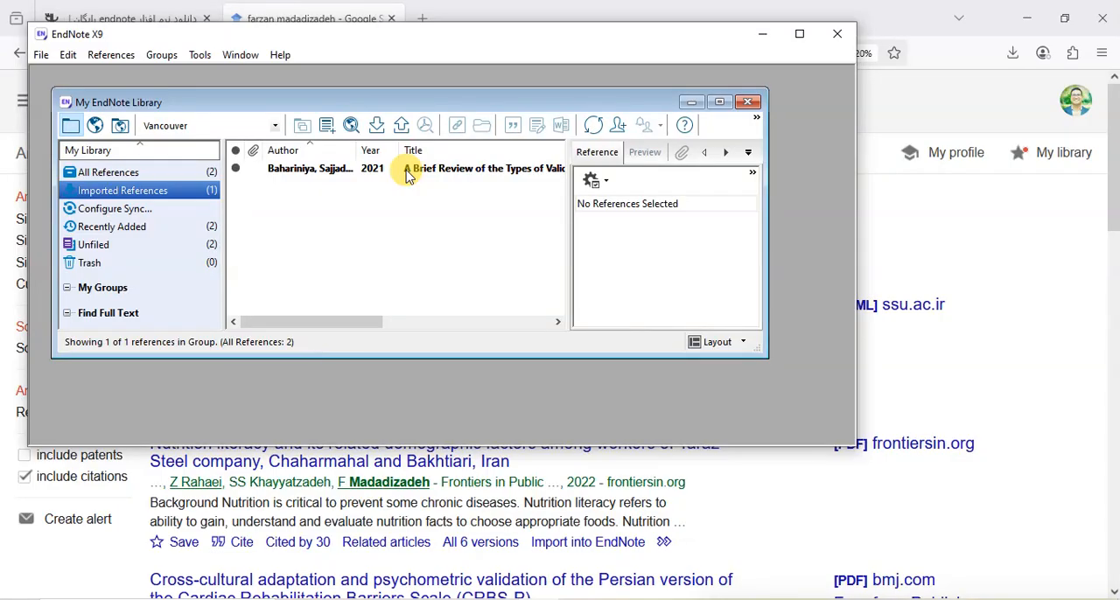
{"action": "left_click", "coordinate": [798, 35]}
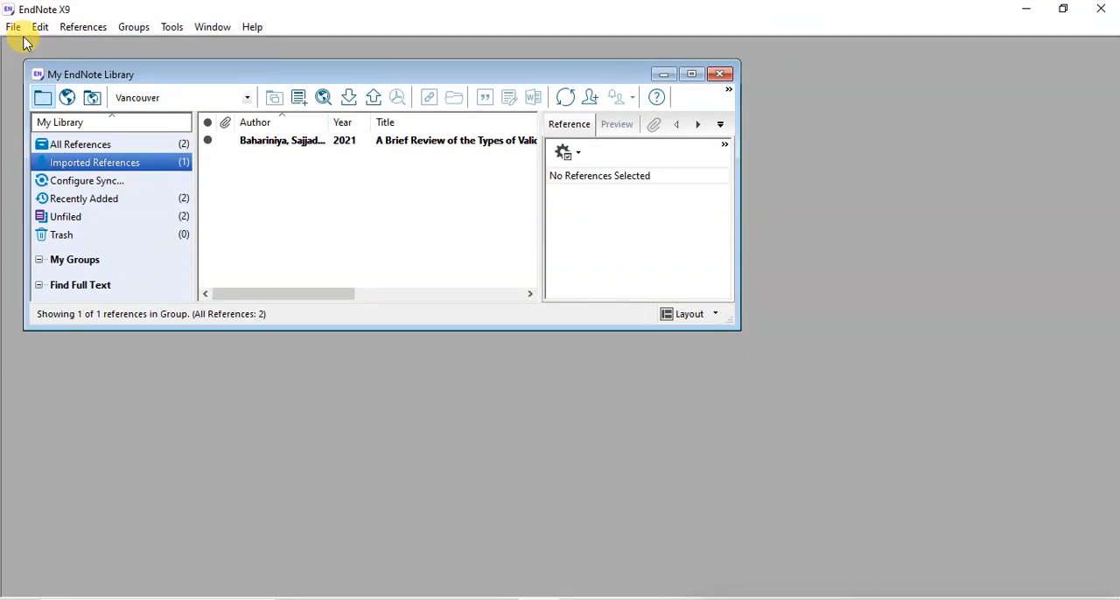
{"action": "left_click", "coordinate": [692, 74]}
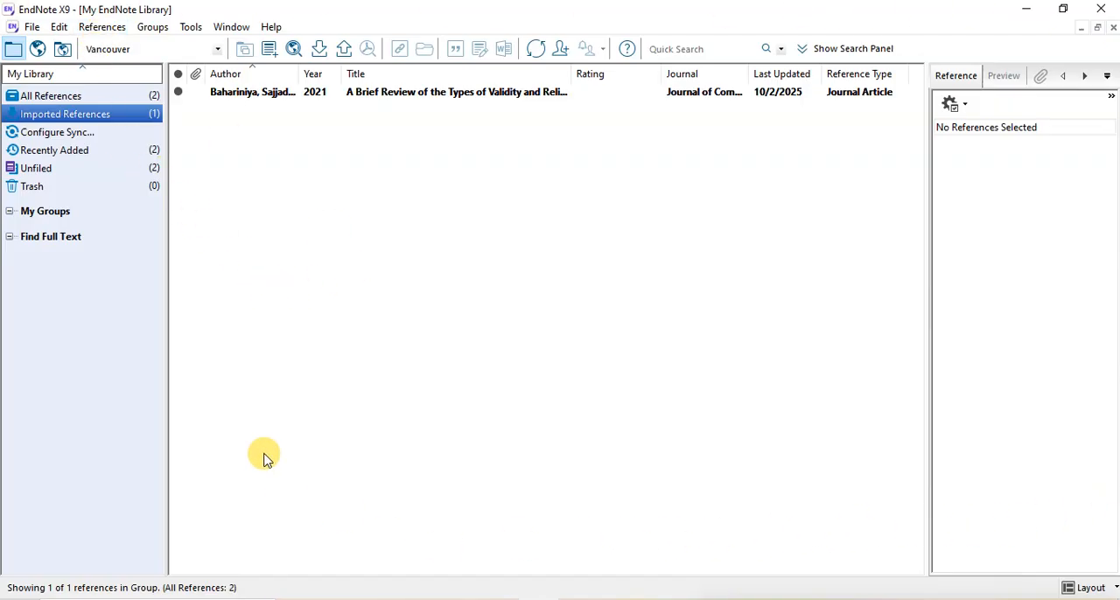
Create a new EndNote reference library named "fazan" on the Desktop
{"action": "left_click", "coordinate": [35, 29]}
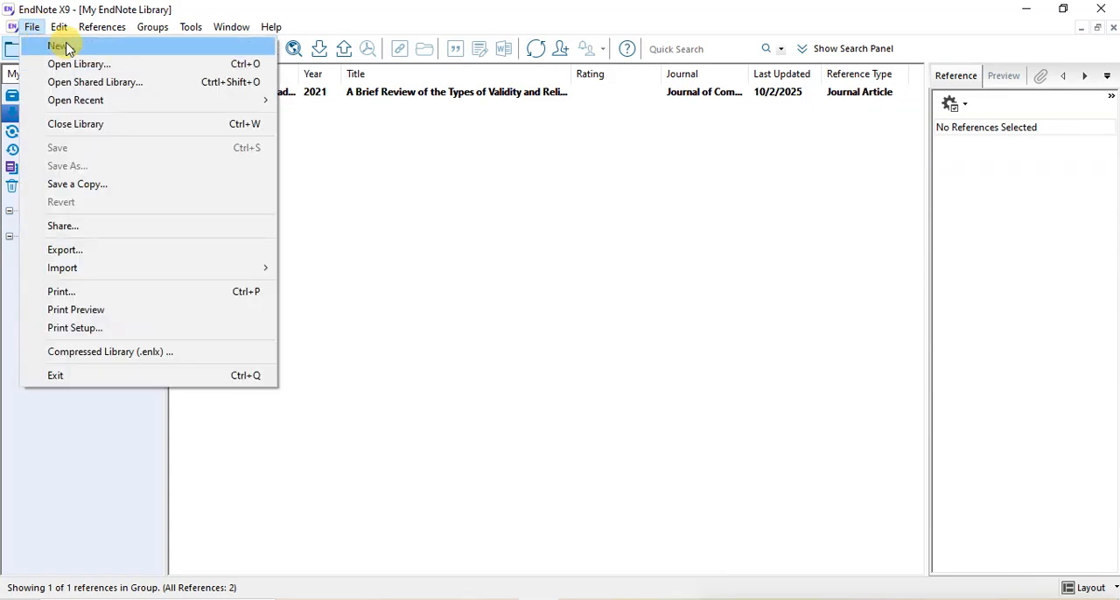
{"action": "left_click", "coordinate": [68, 48]}
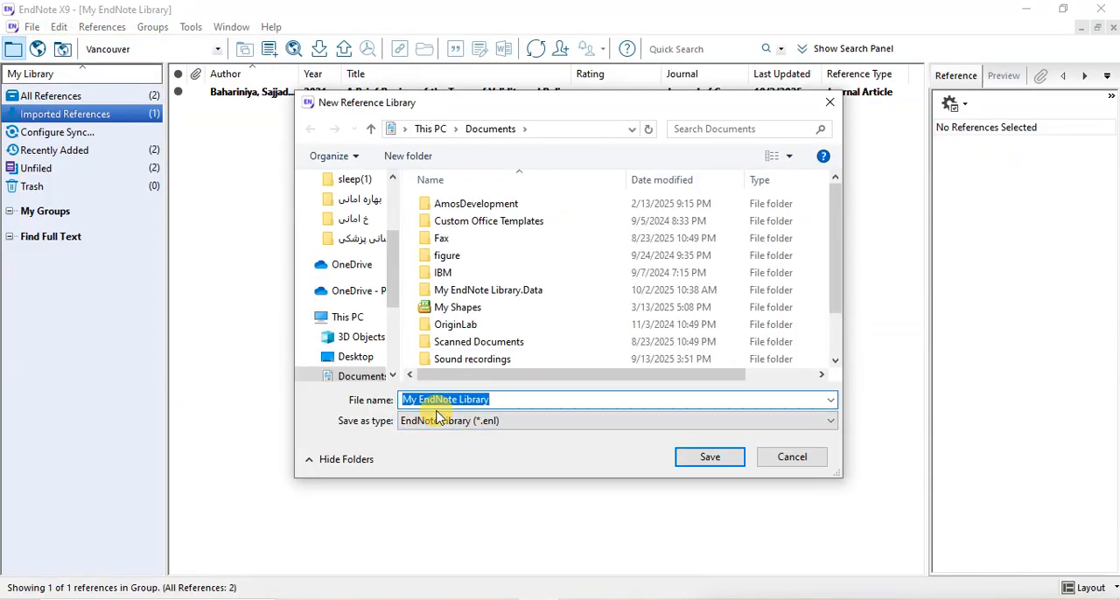
{"action": "type", "text": "f"}
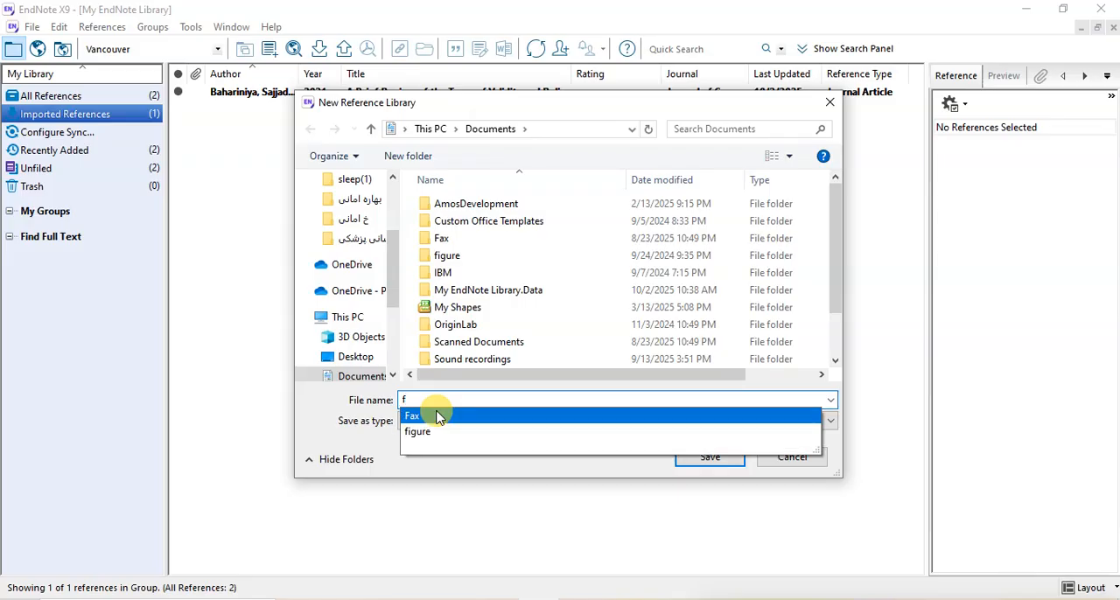
{"action": "type", "text": "arz"}
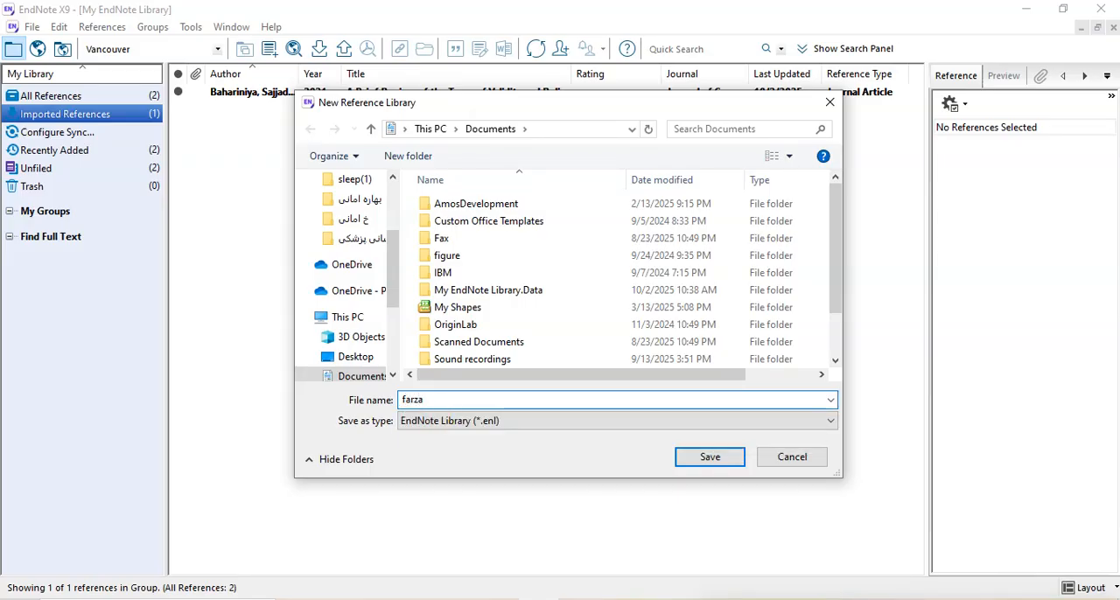
{"action": "type", "text": "a"}
{"action": "key", "text": "BackSpace"}
{"action": "key", "text": "BackSpace"}
{"action": "key", "text": "BackSpace"}
{"action": "type", "text": "za"}
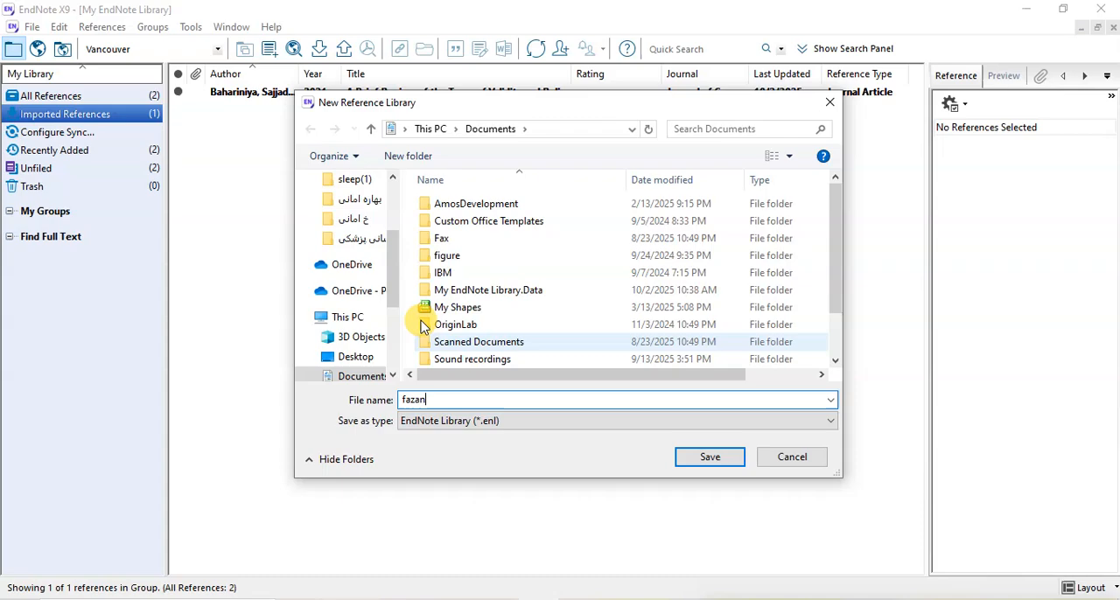
{"action": "left_click_drag", "start_coordinate": [390, 268], "coordinate": [398, 180]}
{"action": "left_click", "coordinate": [341, 215]}
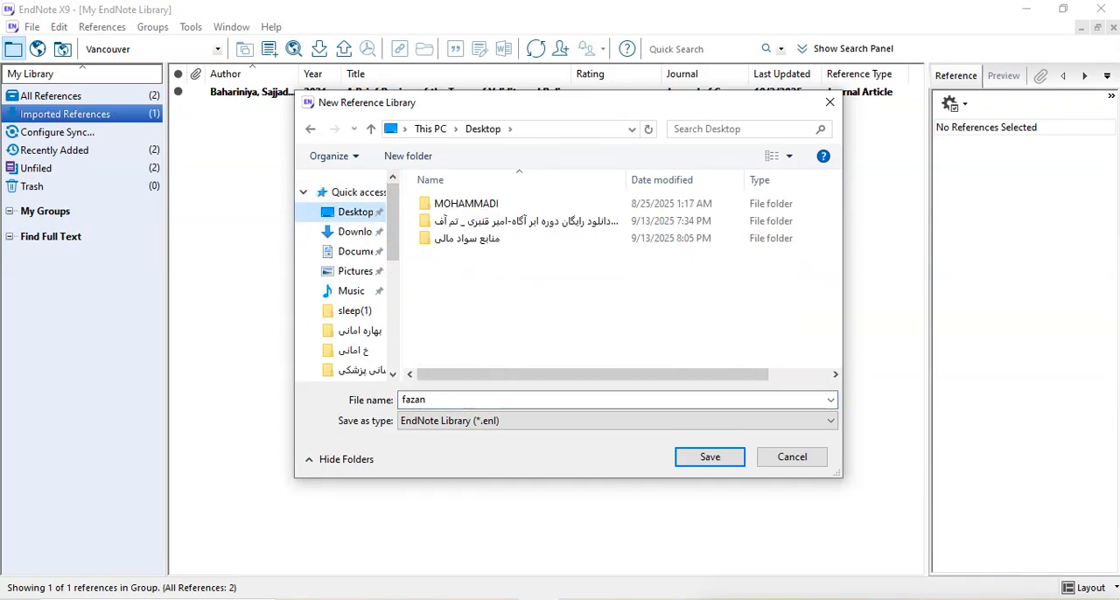
{"action": "left_click", "coordinate": [712, 454]}
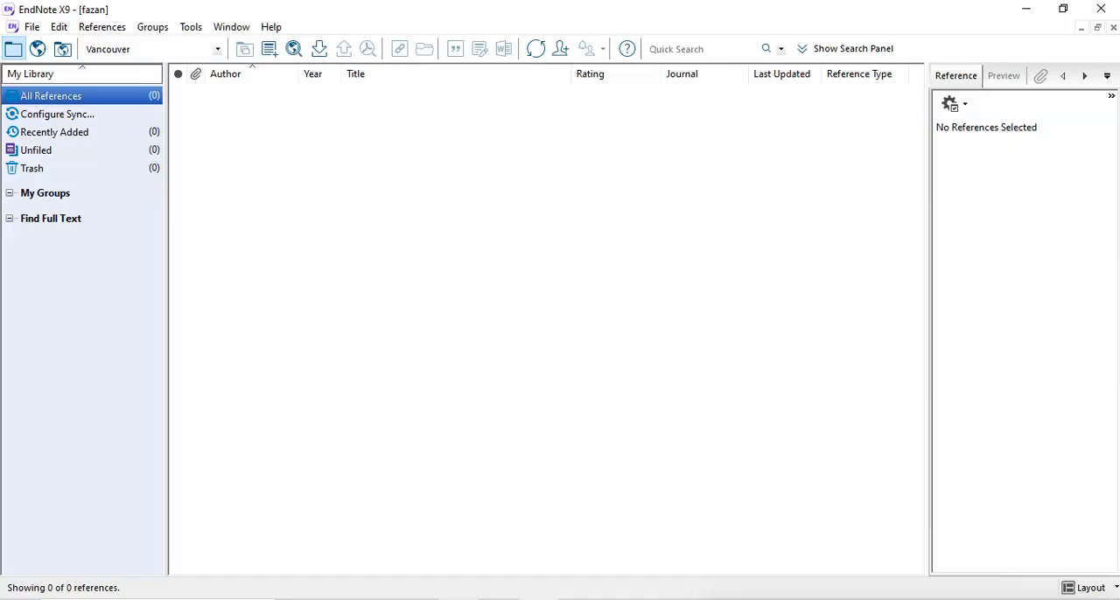
Switch to the browser, import the downloaded scholar(144).enw citation into the new library, and display the reference's details
{"action": "key", "text": "alt+Tab"}
{"action": "left_click", "coordinate": [1009, 52]}
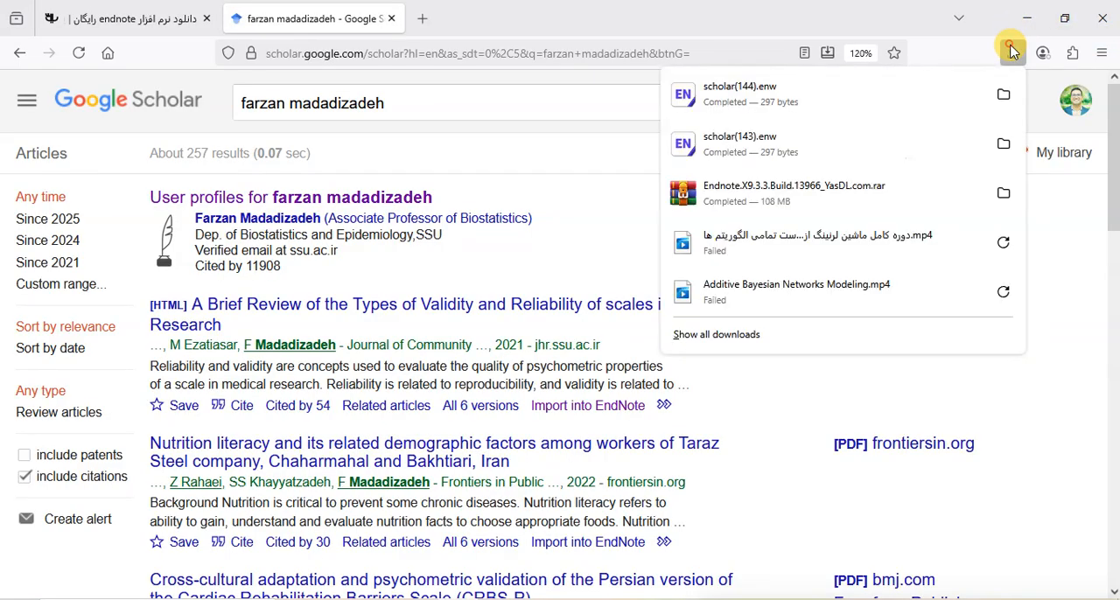
{"action": "left_click", "coordinate": [742, 98]}
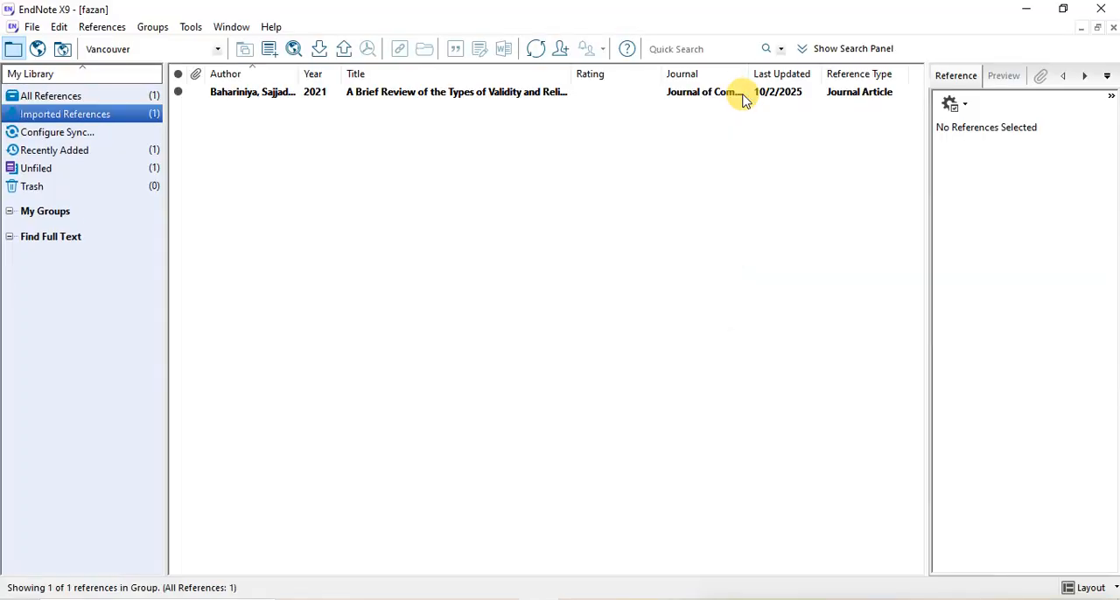
{"action": "left_click", "coordinate": [249, 98]}
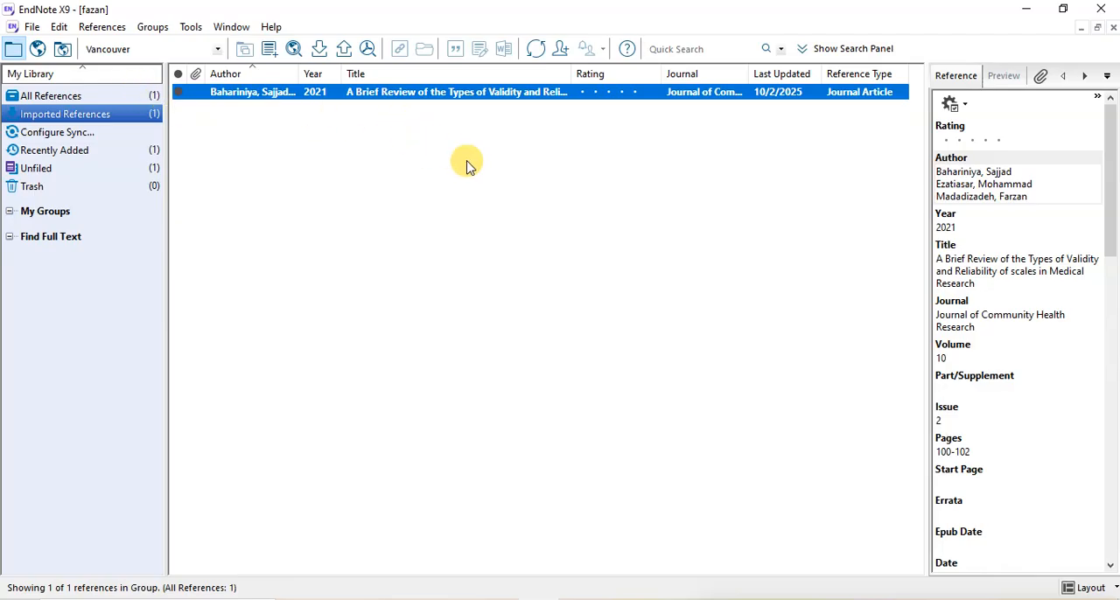
From Google Scholar, import the citation of the Persian Cardiac Rehabilitation Barriers Scale (CRBS-P) article into the EndNote library
{"action": "left_click", "coordinate": [458, 599]}
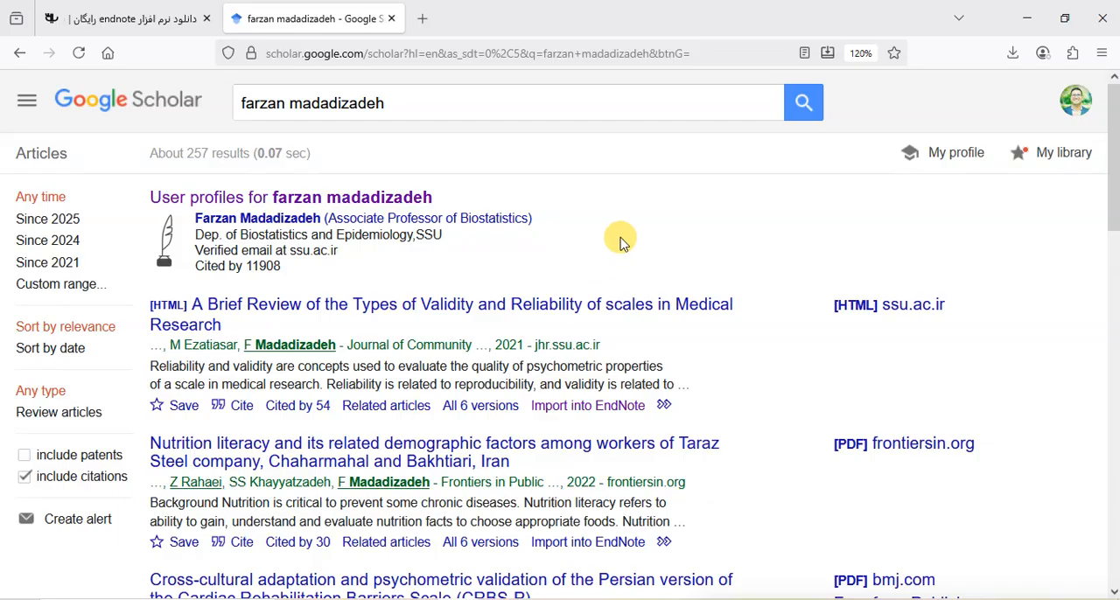
{"action": "scroll", "coordinate": [613, 250], "scroll_direction": "down", "scroll_amount": 5}
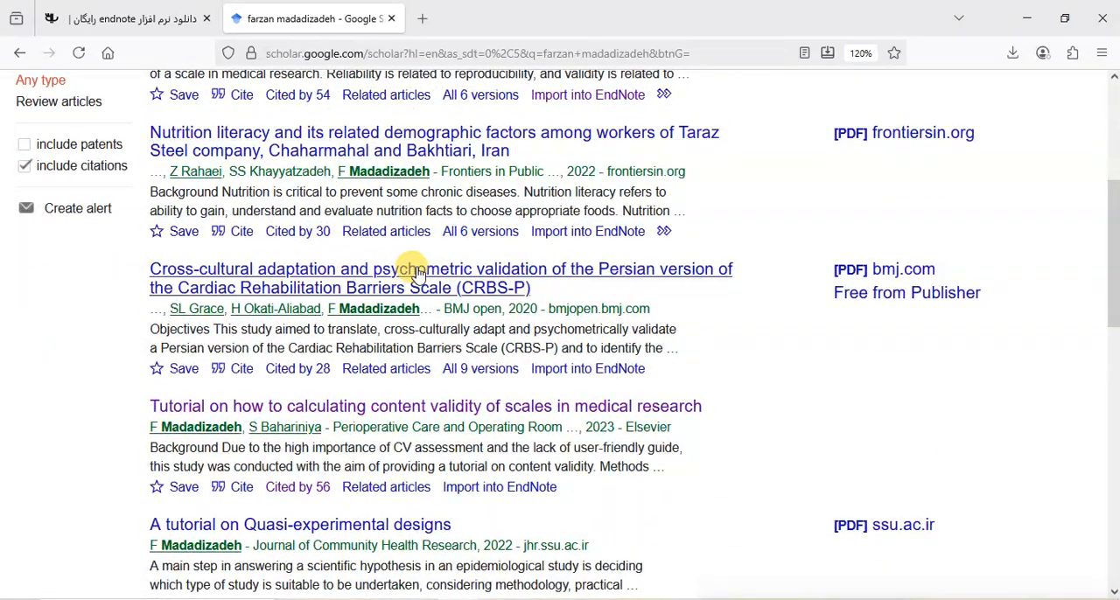
{"action": "left_click", "coordinate": [602, 372]}
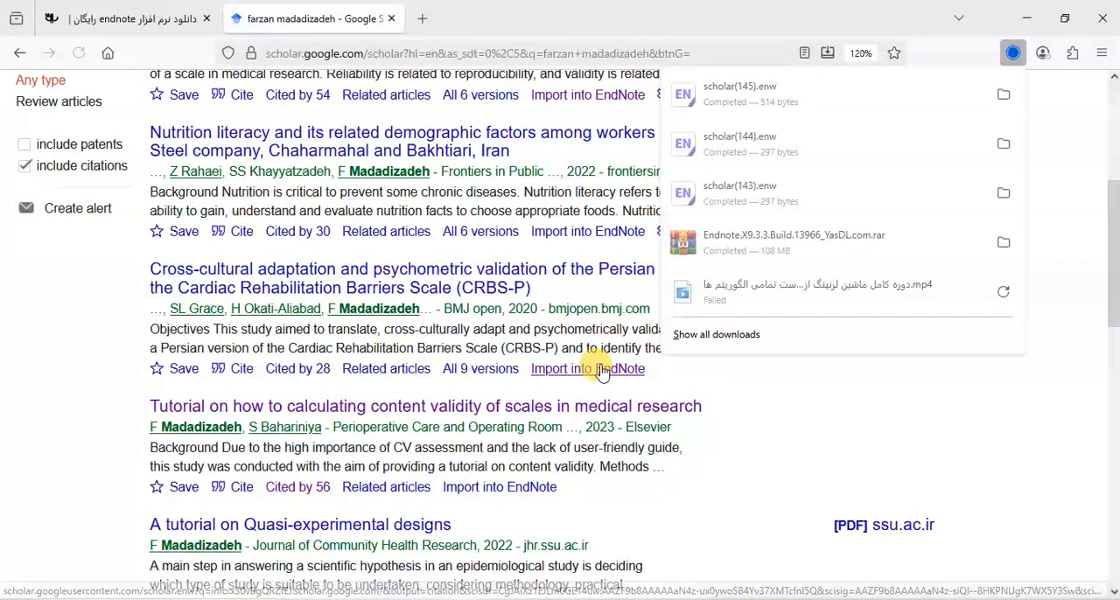
{"action": "left_click", "coordinate": [757, 94]}
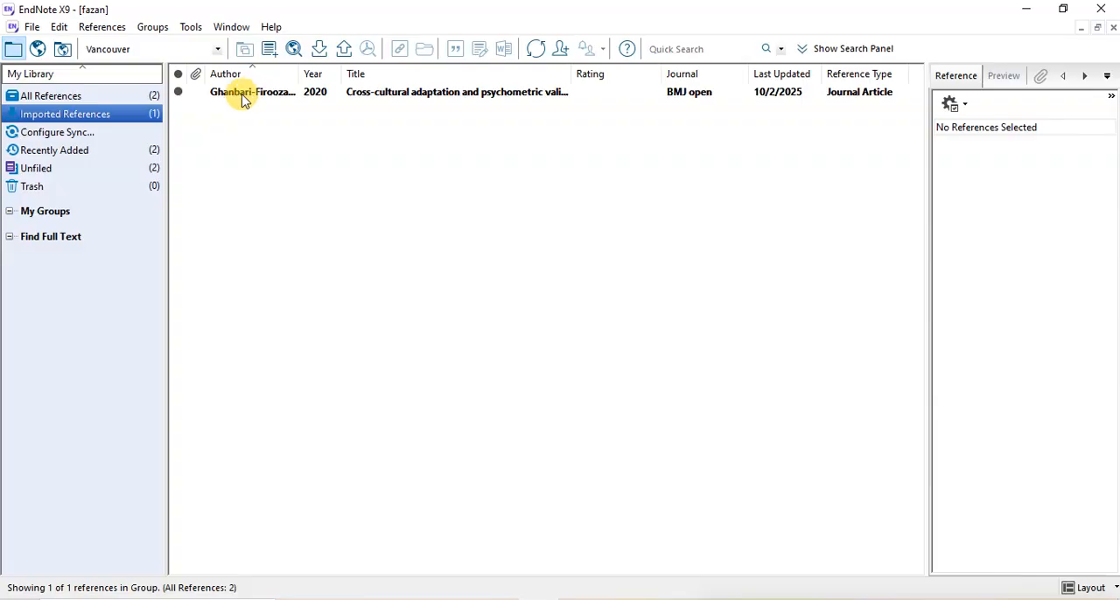
Examine the imported CRBS-P reference's fields, from authors, year, title, journal and volume through ISSN, DOI and the remaining entries
{"action": "left_click", "coordinate": [352, 96]}
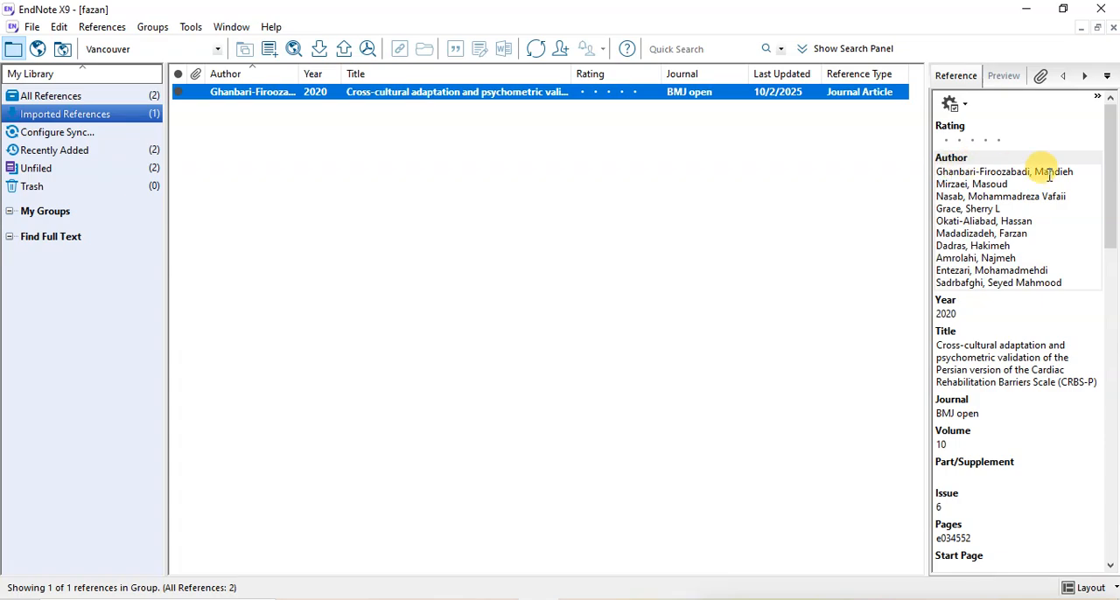
{"action": "left_click", "coordinate": [943, 313]}
{"action": "left_click_drag", "start_coordinate": [937, 346], "coordinate": [1090, 374]}
{"action": "left_click_drag", "start_coordinate": [978, 413], "coordinate": [933, 415]}
{"action": "scroll", "coordinate": [943, 429], "scroll_direction": "down", "scroll_amount": 1}
{"action": "scroll", "coordinate": [982, 413], "scroll_direction": "down", "scroll_amount": 1}
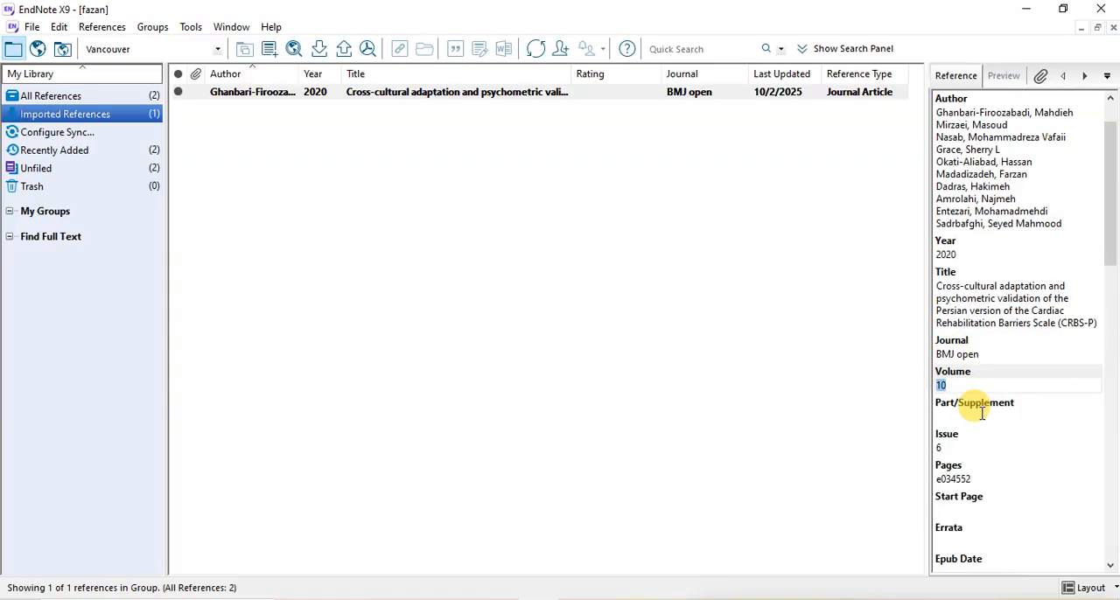
{"action": "scroll", "coordinate": [978, 410], "scroll_direction": "down", "scroll_amount": 1}
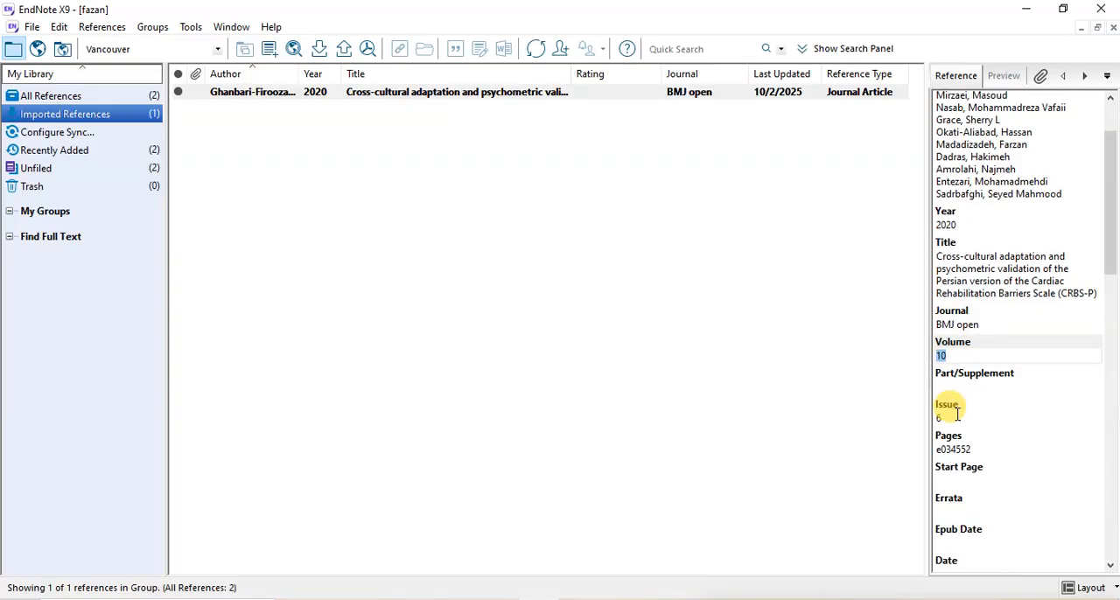
{"action": "scroll", "coordinate": [946, 448], "scroll_direction": "down", "scroll_amount": 4}
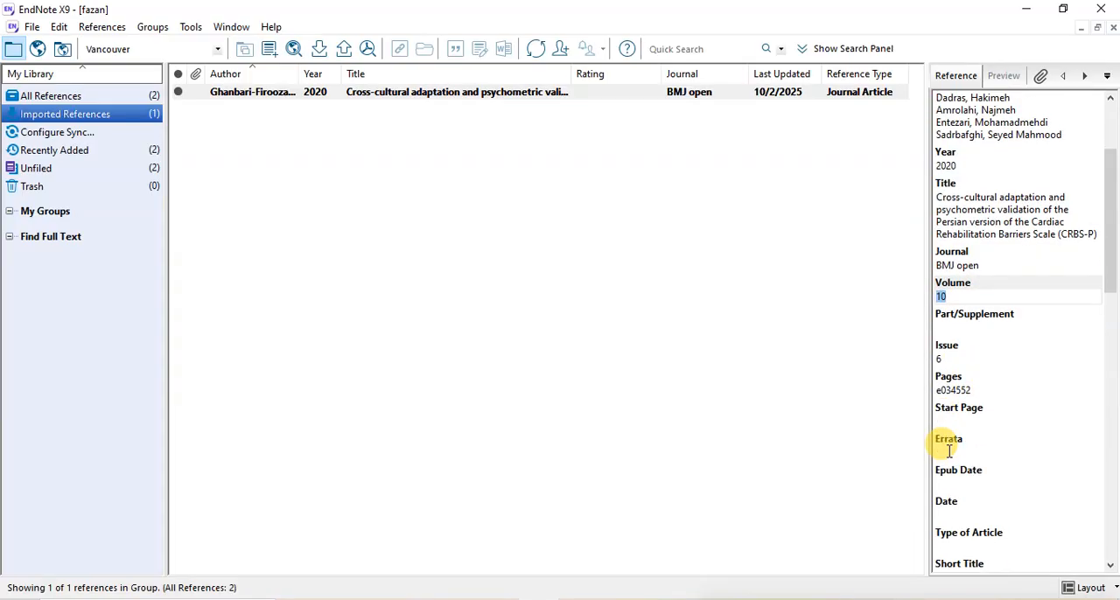
{"action": "scroll", "coordinate": [988, 458], "scroll_direction": "down", "scroll_amount": 8}
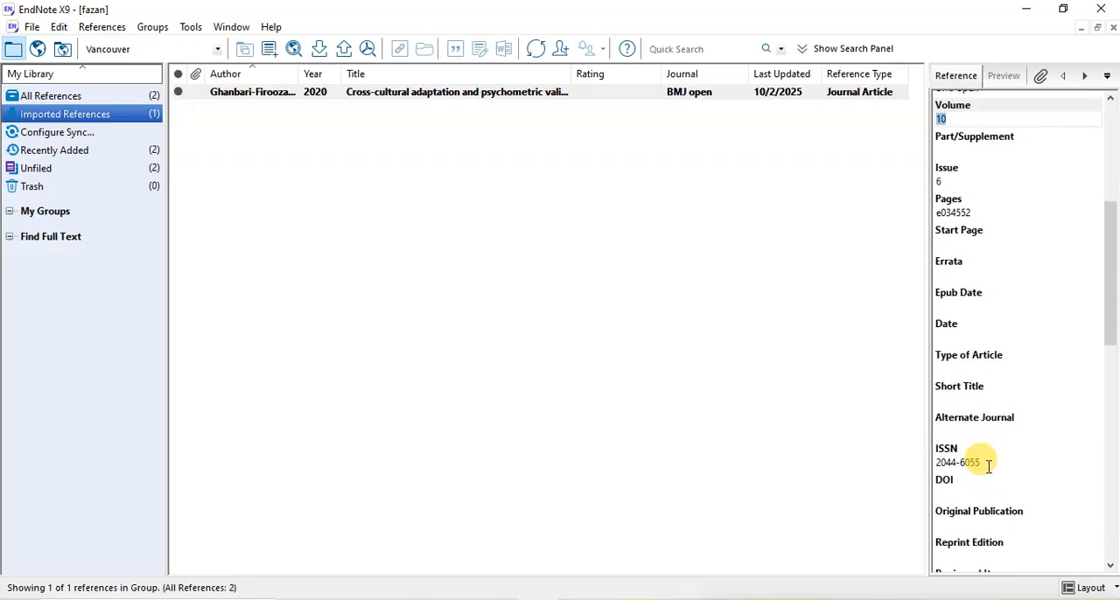
{"action": "scroll", "coordinate": [988, 466], "scroll_direction": "down", "scroll_amount": 12}
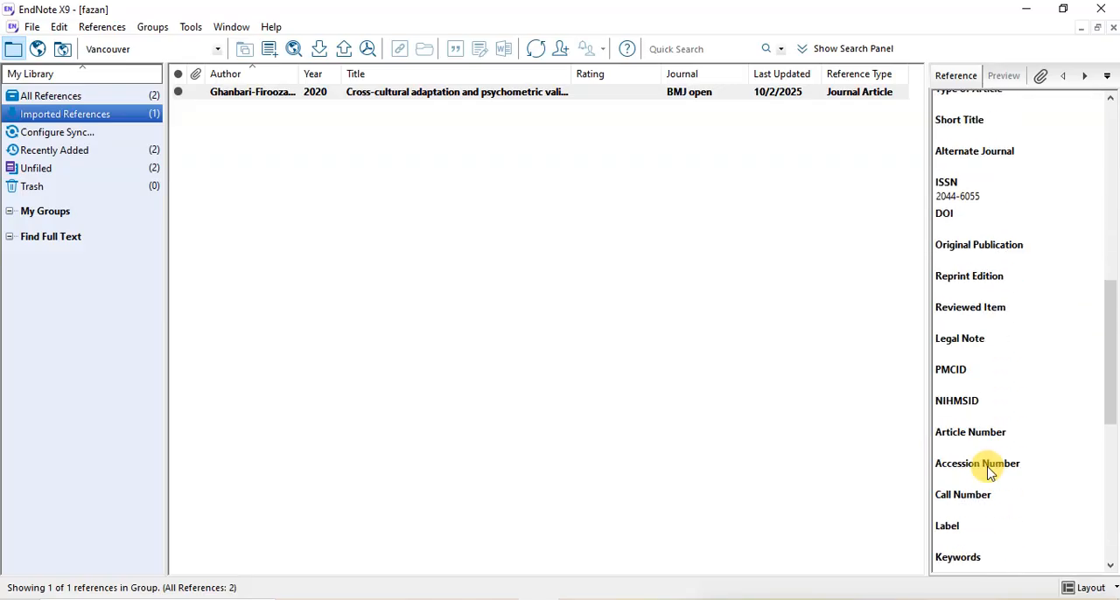
{"action": "scroll", "coordinate": [990, 472], "scroll_direction": "down", "scroll_amount": 6}
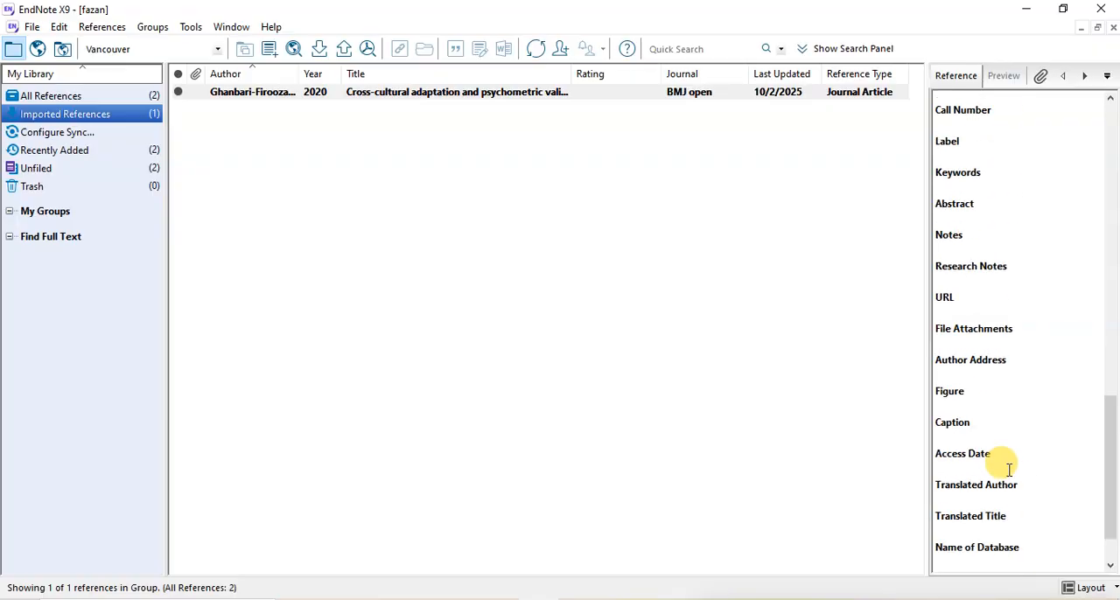
{"action": "scroll", "coordinate": [1001, 467], "scroll_direction": "up", "scroll_amount": 18}
{"action": "scroll", "coordinate": [1009, 470], "scroll_direction": "up", "scroll_amount": 10}
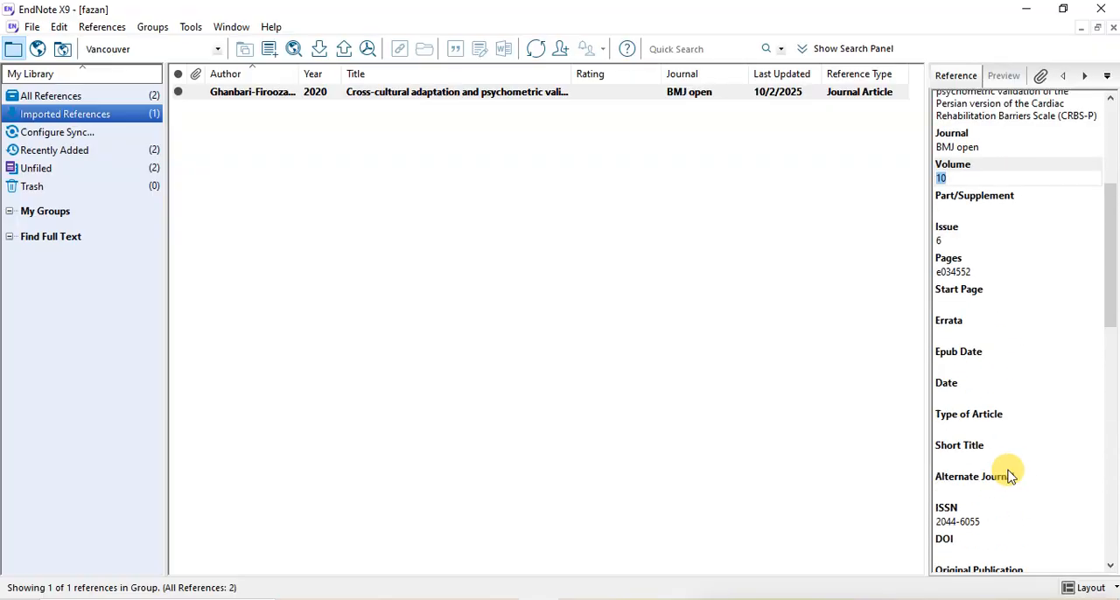
Switch to Word and create a new blank document
{"action": "scroll", "coordinate": [1009, 470], "scroll_direction": "up", "scroll_amount": 1}
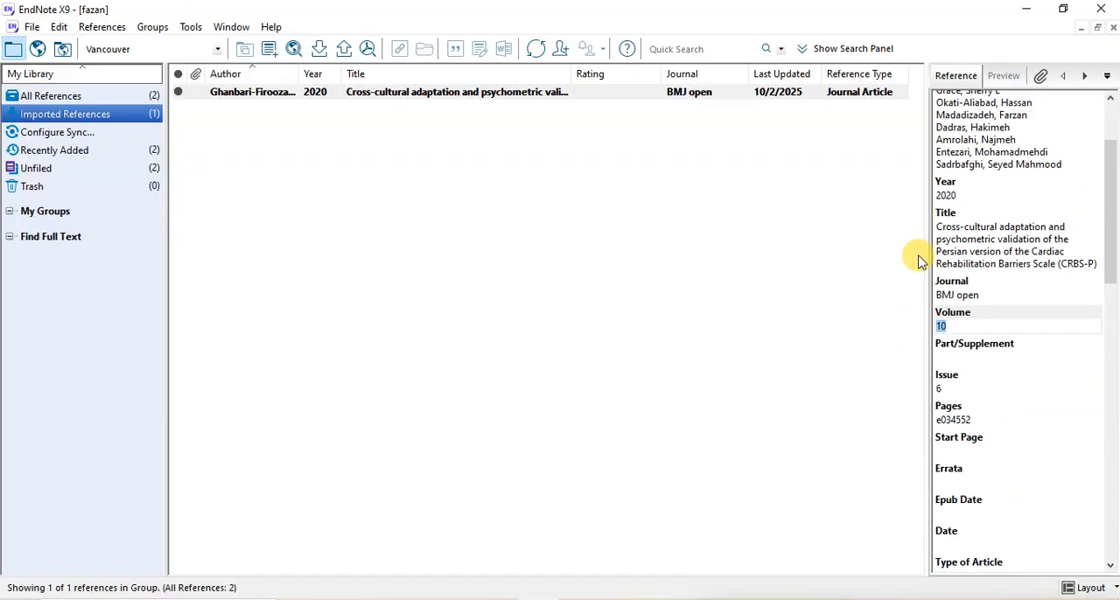
{"action": "scroll", "coordinate": [943, 140], "scroll_direction": "up", "scroll_amount": 3}
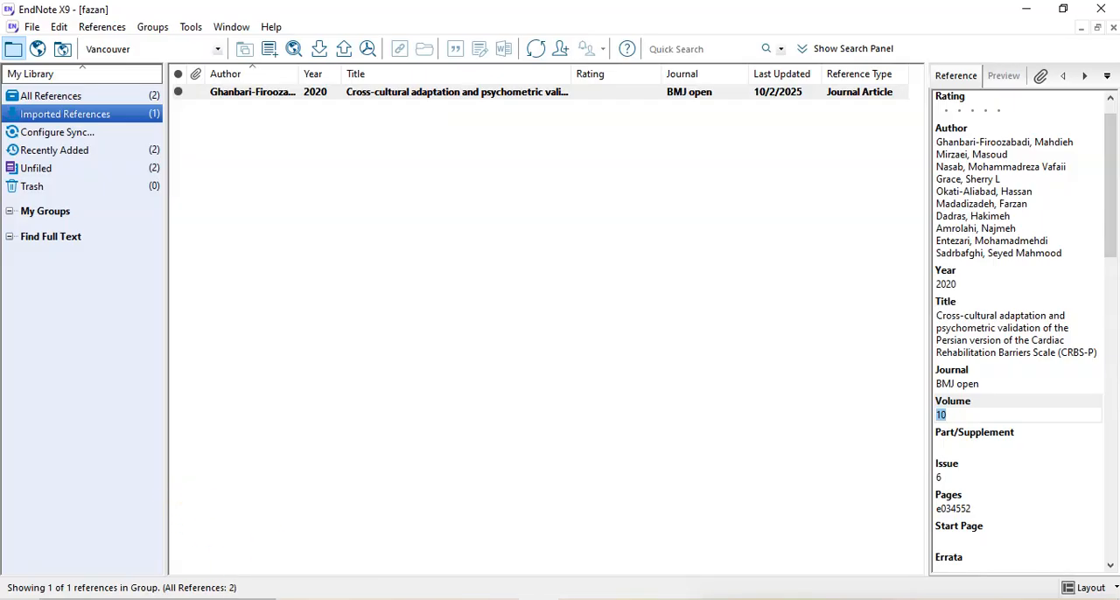
{"action": "left_click", "coordinate": [157, 599]}
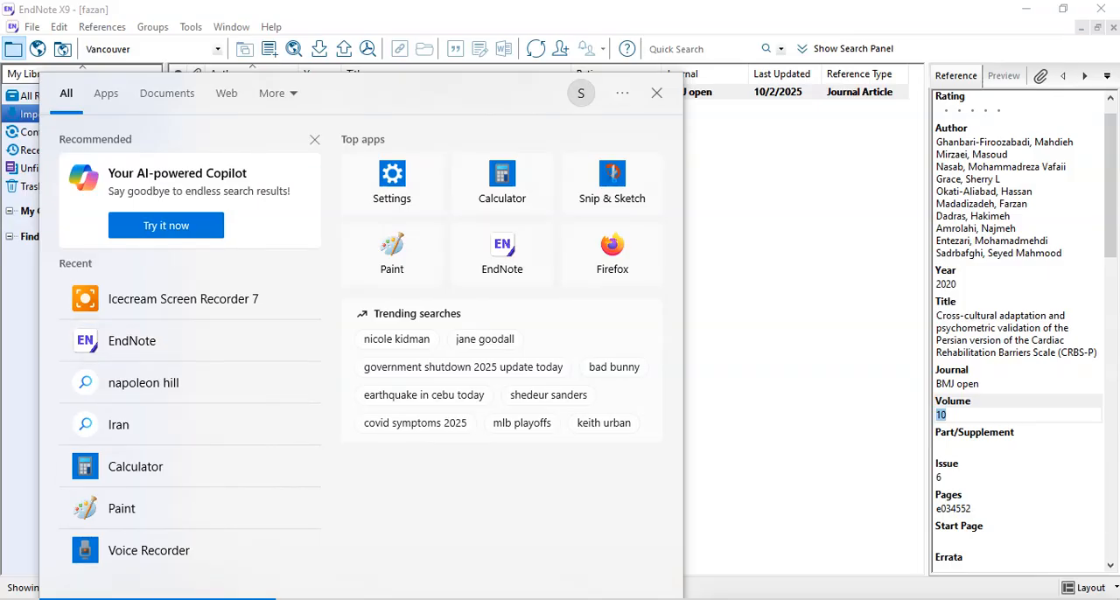
{"action": "type", "text": "wo"}
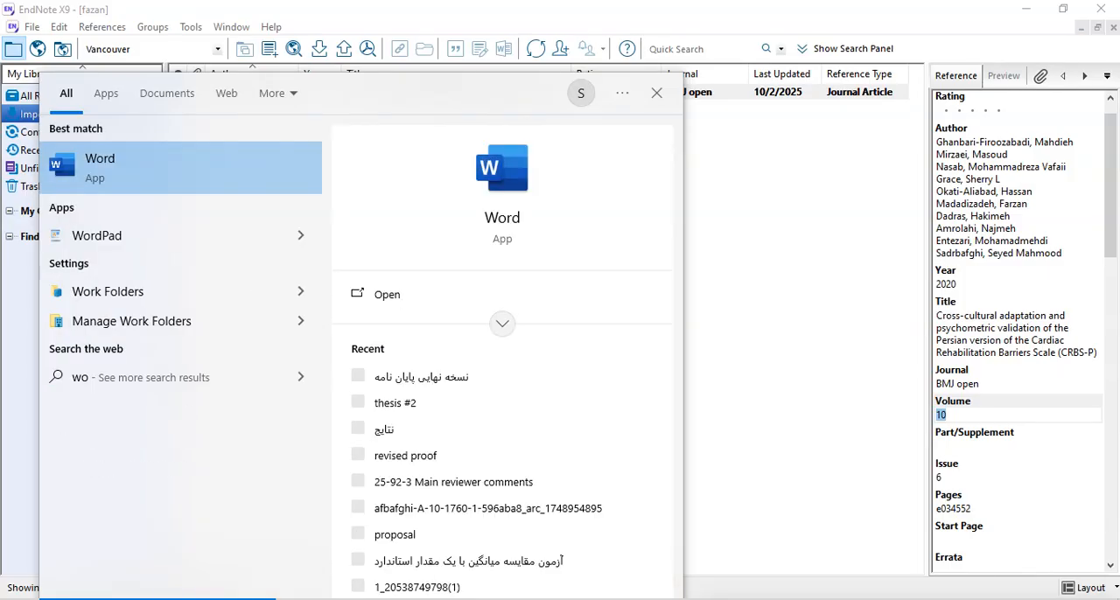
{"action": "left_click", "coordinate": [117, 168]}
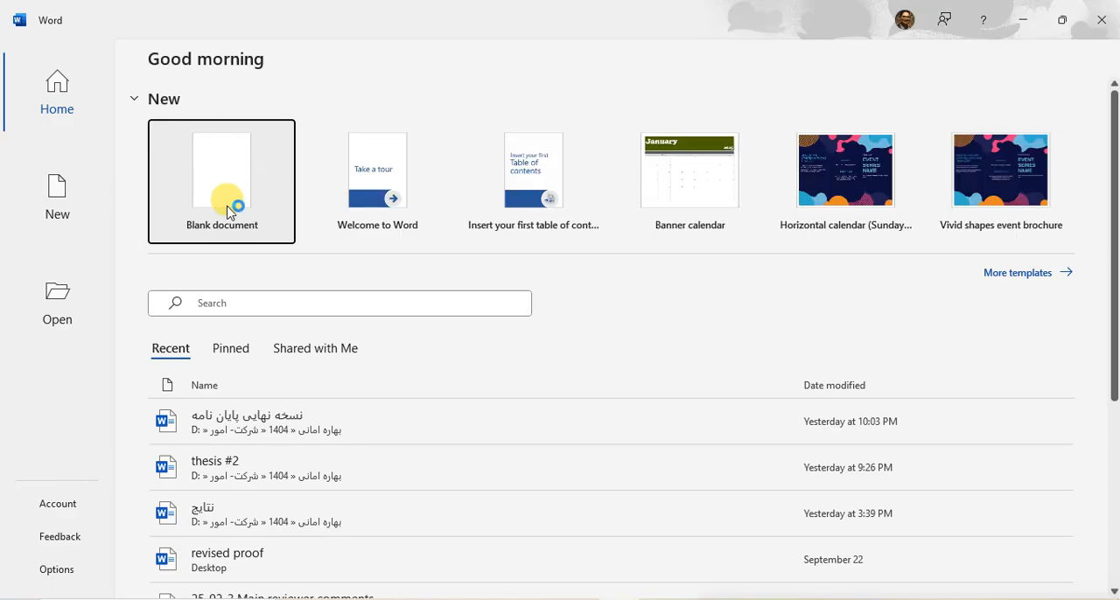
{"action": "left_click", "coordinate": [228, 211]}
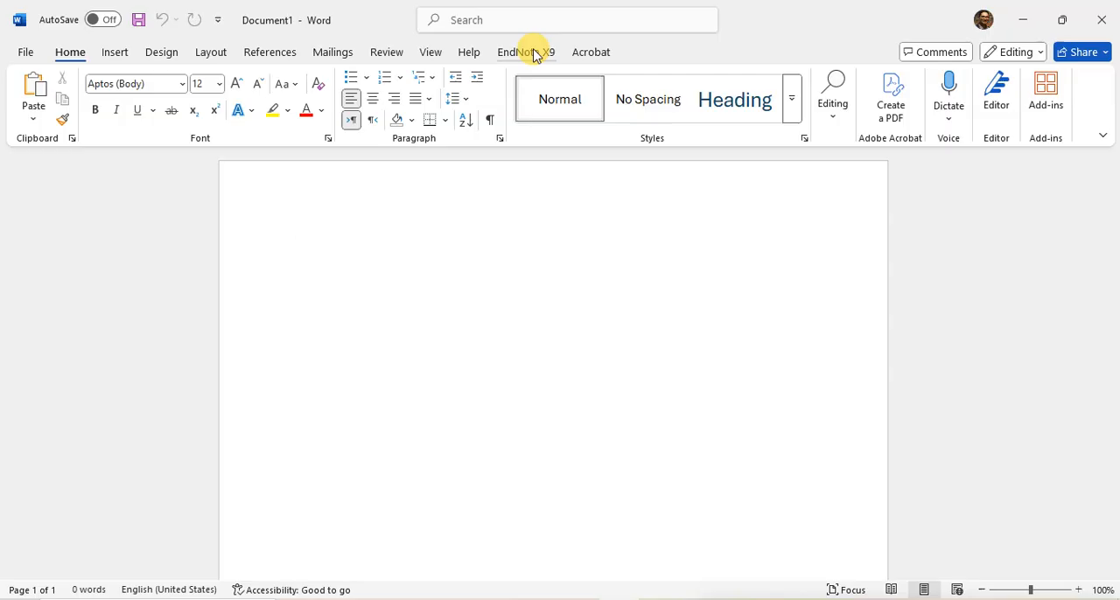
Enter a placeholder sentence of "nn" followed by a long run of "m", ending with a period
{"action": "type", "text": "nn"}
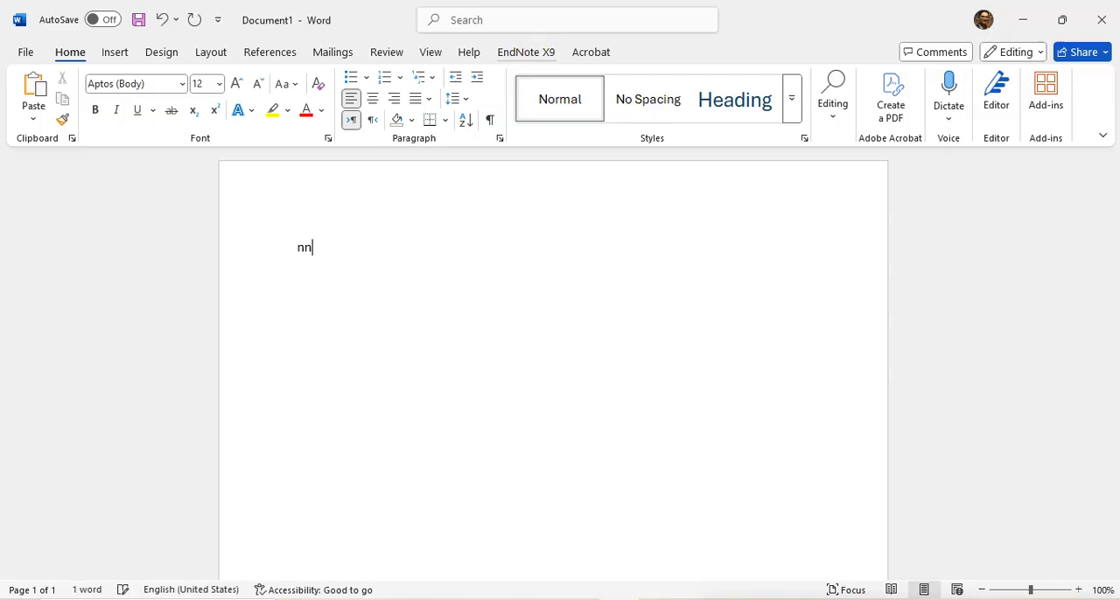
{"action": "type", "text": "mmmmmmmmmmmmmmmmmmmmmmmmmmmmmmmmmmmmmm"}
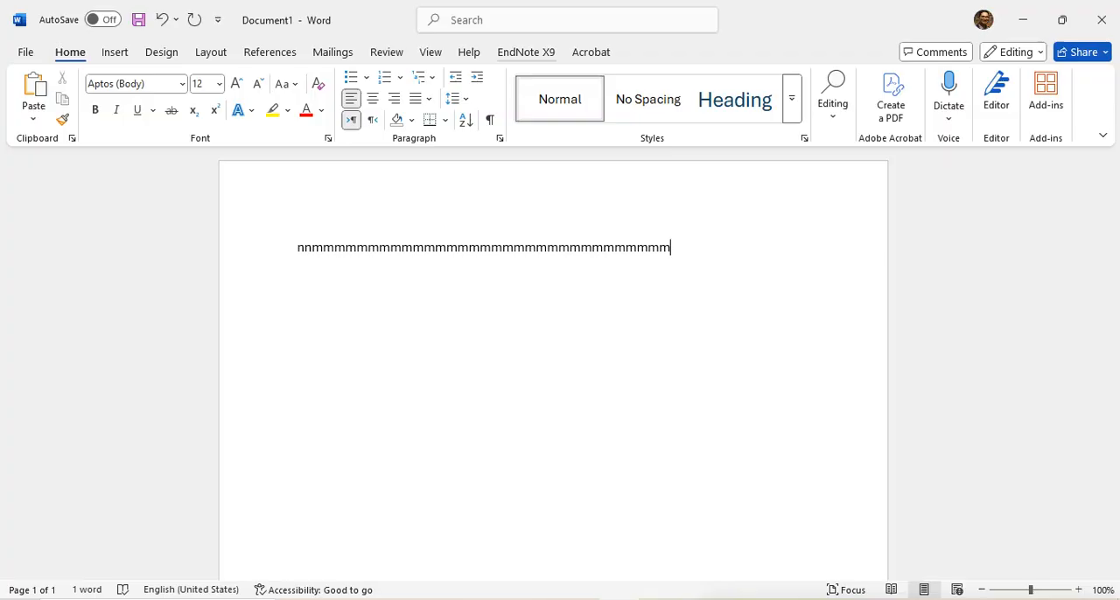
{"action": "type", "text": "."}
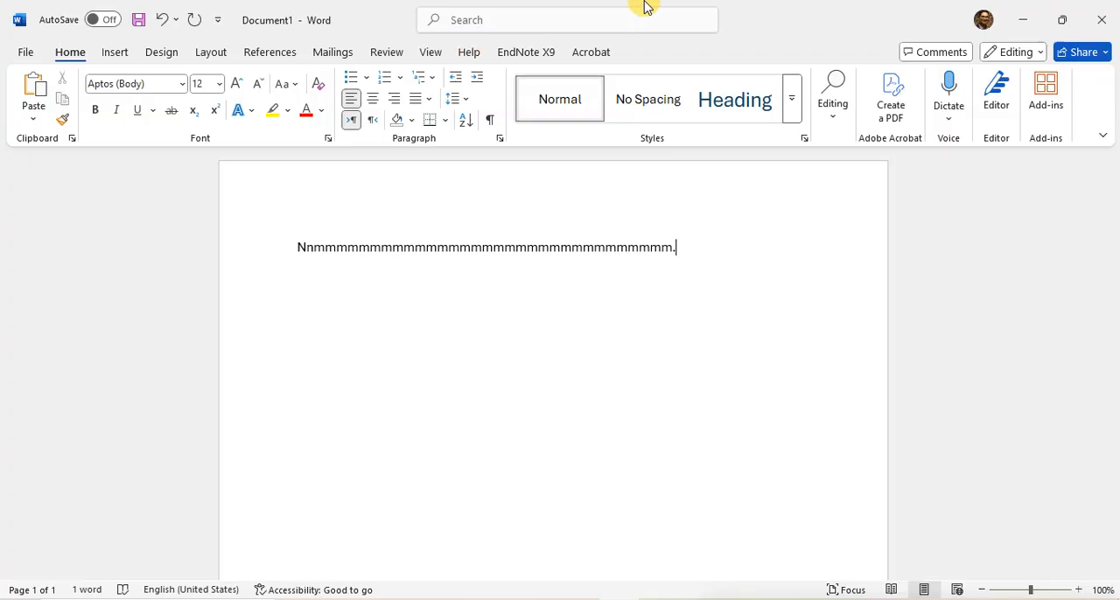
Insert the CRBS-P article's citation from the EndNote library just before the period of the placeholder sentence
{"action": "left_click", "coordinate": [669, 247]}
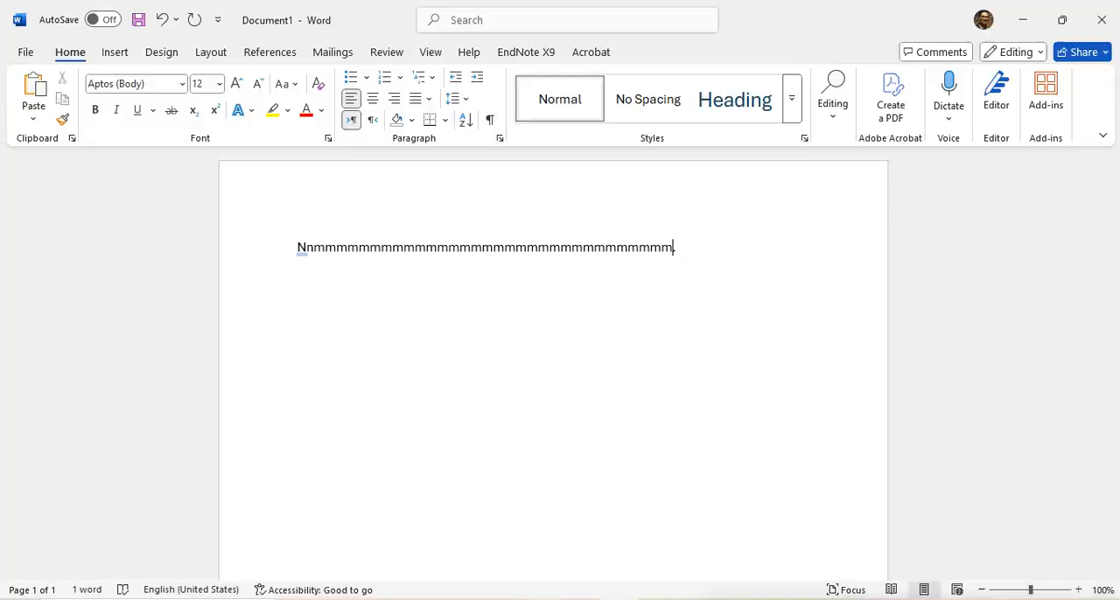
{"action": "key", "text": "alt+Tab"}
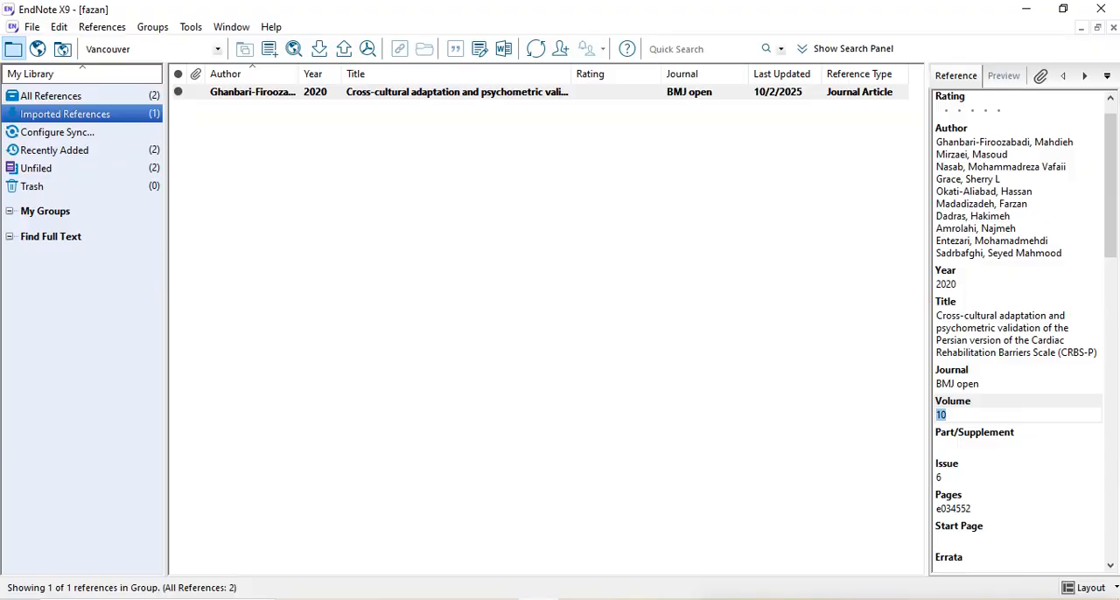
{"action": "left_click", "coordinate": [412, 95]}
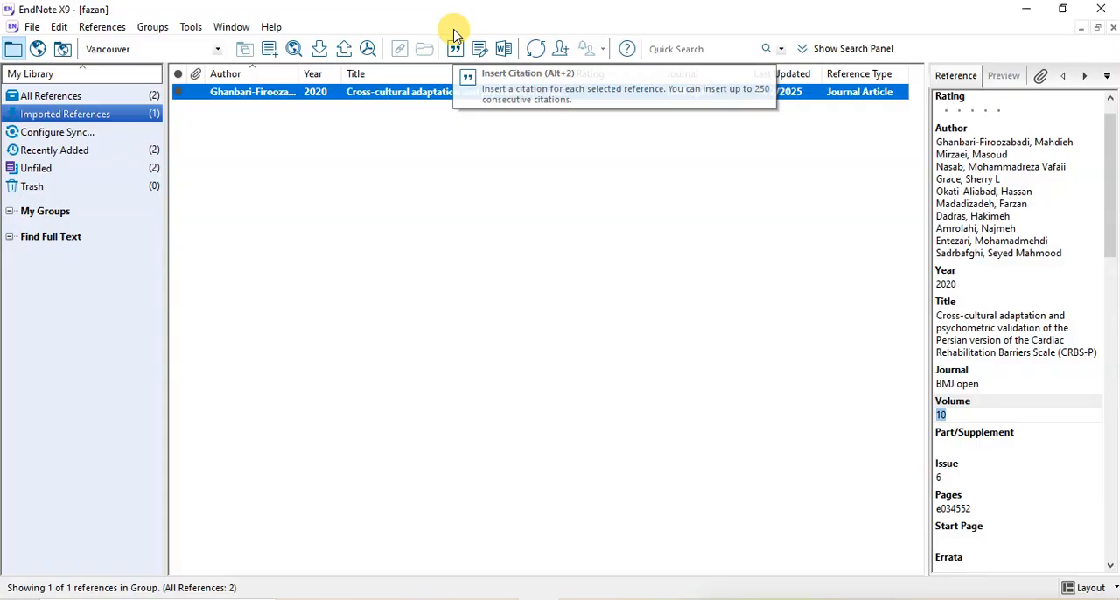
{"action": "left_click", "coordinate": [455, 51]}
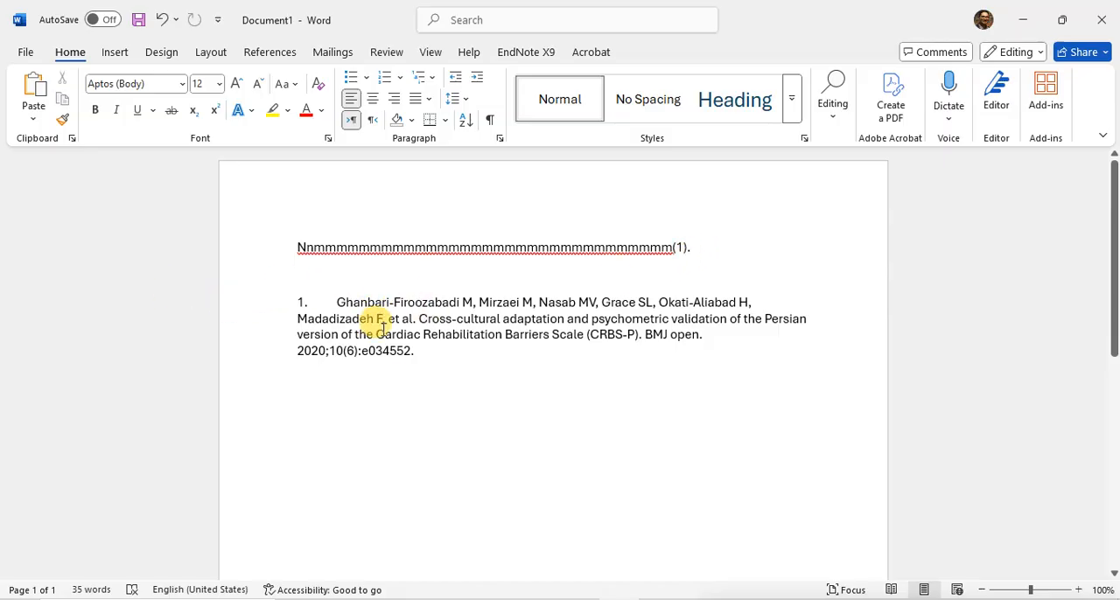
Insert several blank lines between the placeholder sentence and the bibliography entry to push the bibliography down the page
{"action": "left_click", "coordinate": [410, 352]}
{"action": "left_click_drag", "start_coordinate": [325, 339], "coordinate": [264, 283]}
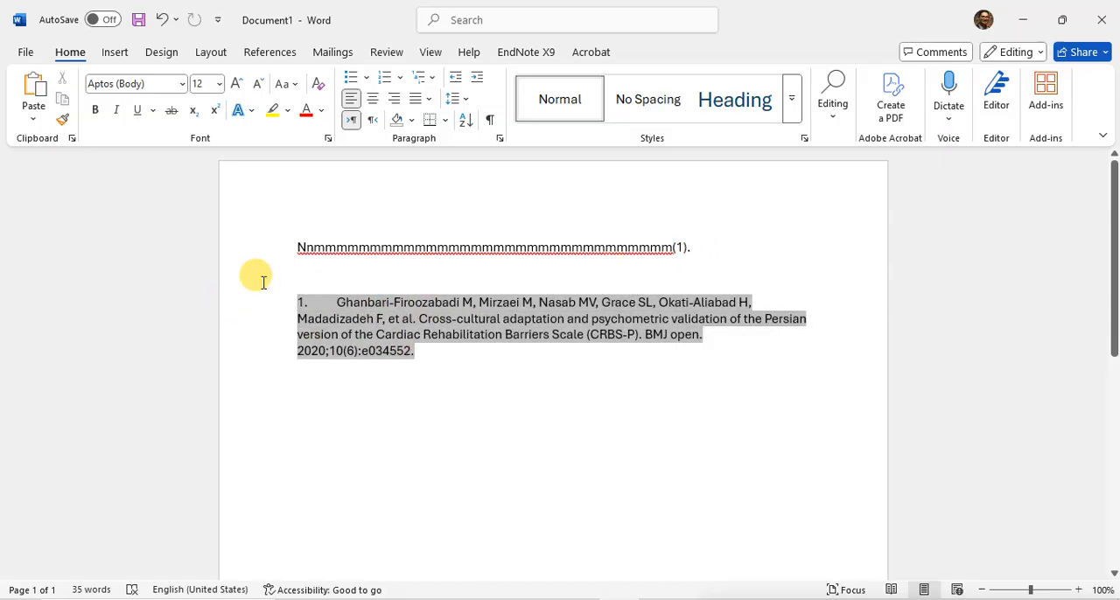
{"action": "left_click", "coordinate": [301, 276]}
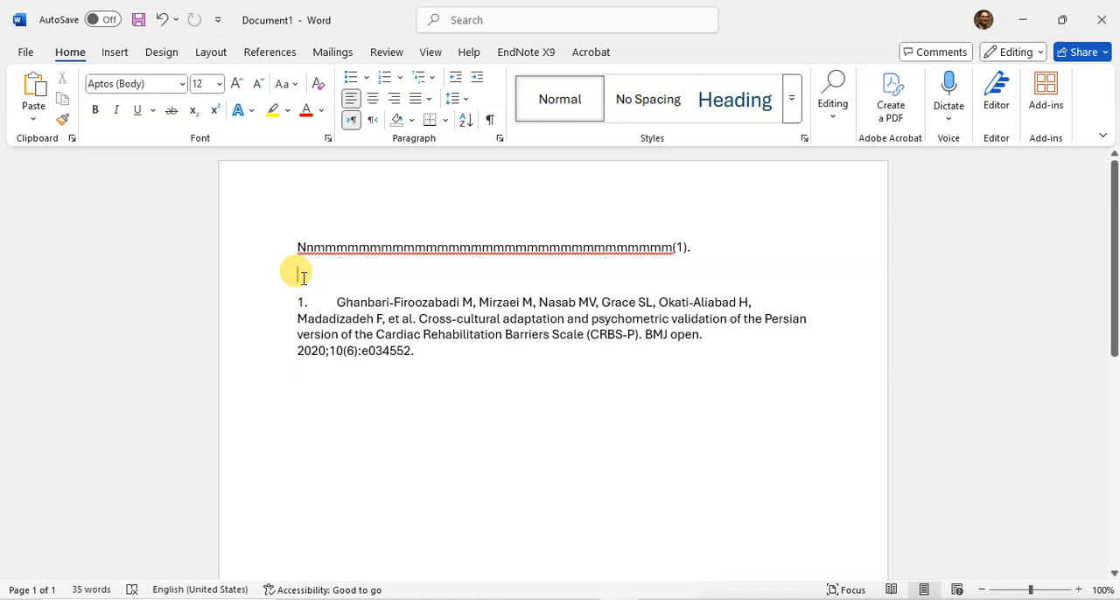
{"action": "key", "text": "Return"}
{"action": "key", "text": "Return"}
{"action": "key", "text": "Return"}
{"action": "key", "text": "Return"}
{"action": "key", "text": "Return"}
{"action": "key", "text": "Return"}
{"action": "key", "text": "Return"}
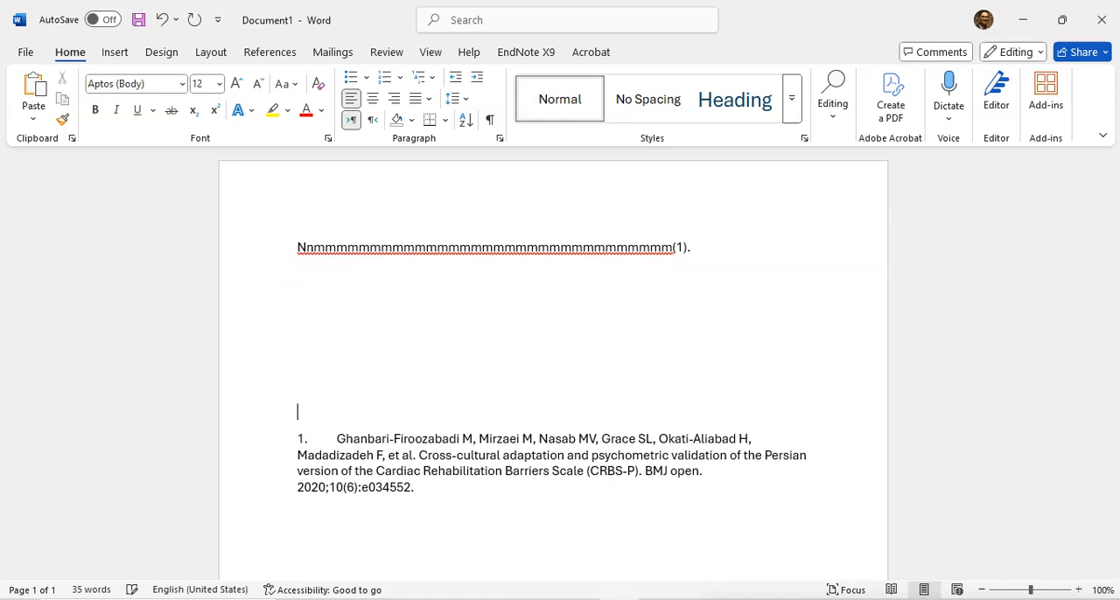
{"action": "left_click", "coordinate": [327, 325]}
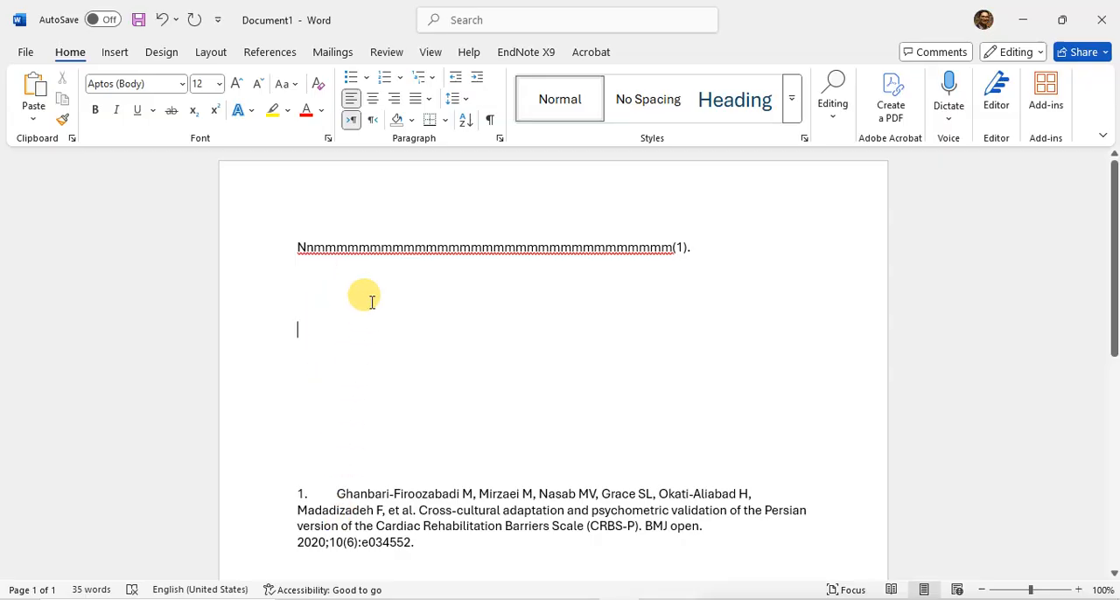
Add a second placeholder sentence made of repeated "m" and ending with a period, after the first cited sentence
{"action": "left_click", "coordinate": [702, 249]}
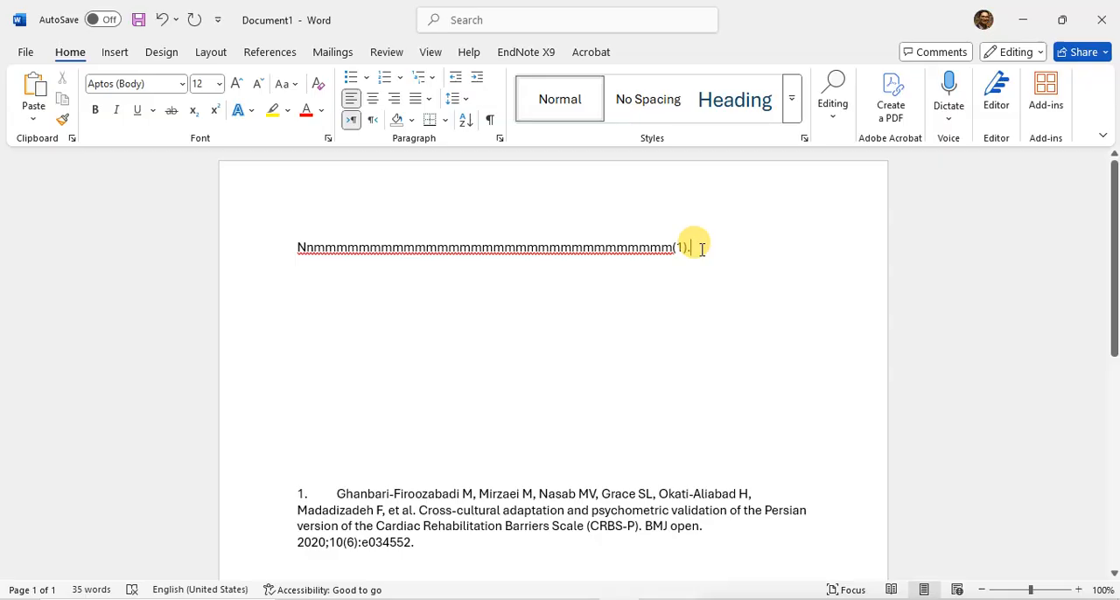
{"action": "type", "text": "mmmmmmmmmmmmmmmmmmmmmmmmmmmmmmmmm"}
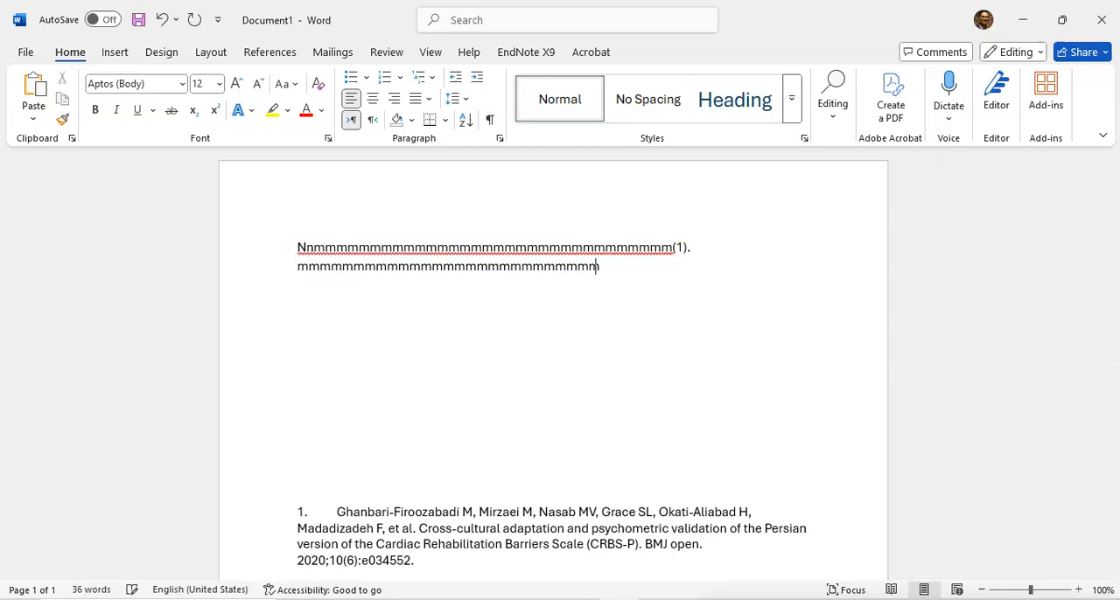
{"action": "type", "text": "mmmmmmmmm"}
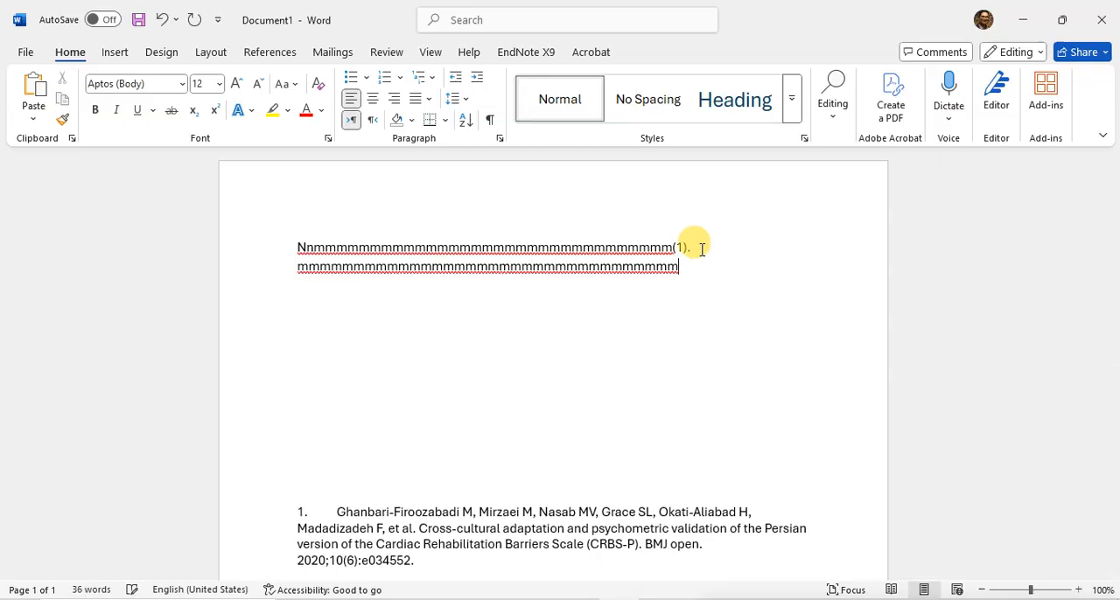
{"action": "type", "text": "."}
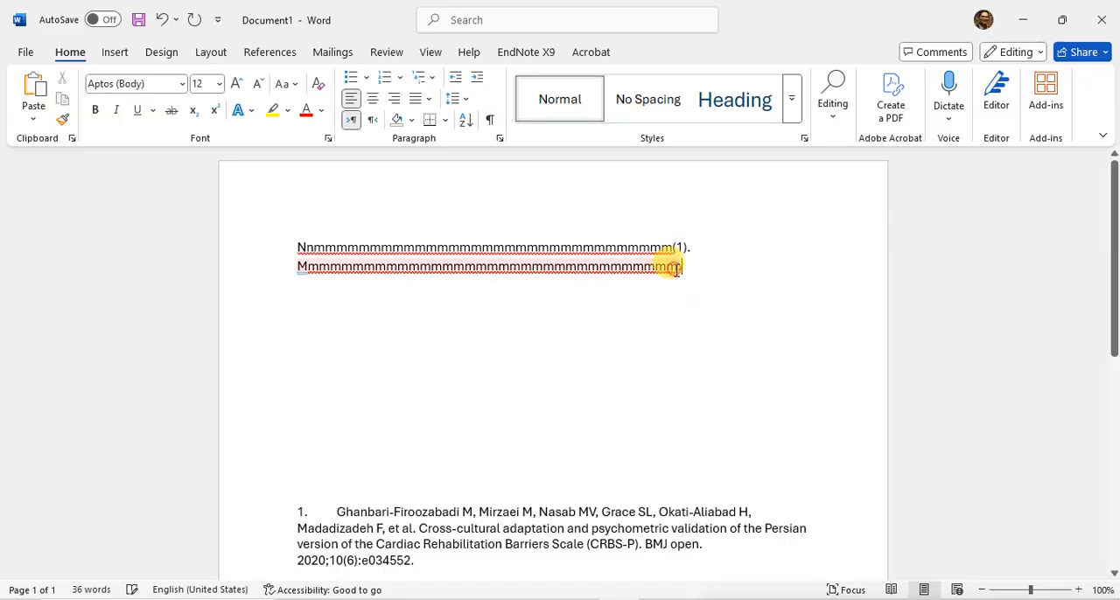
From all references in EndNote, cite "A Brief Review of the Types of Validity and Reliability" before the second sentence's period
{"action": "left_click", "coordinate": [677, 268]}
{"action": "left_click", "coordinate": [539, 599]}
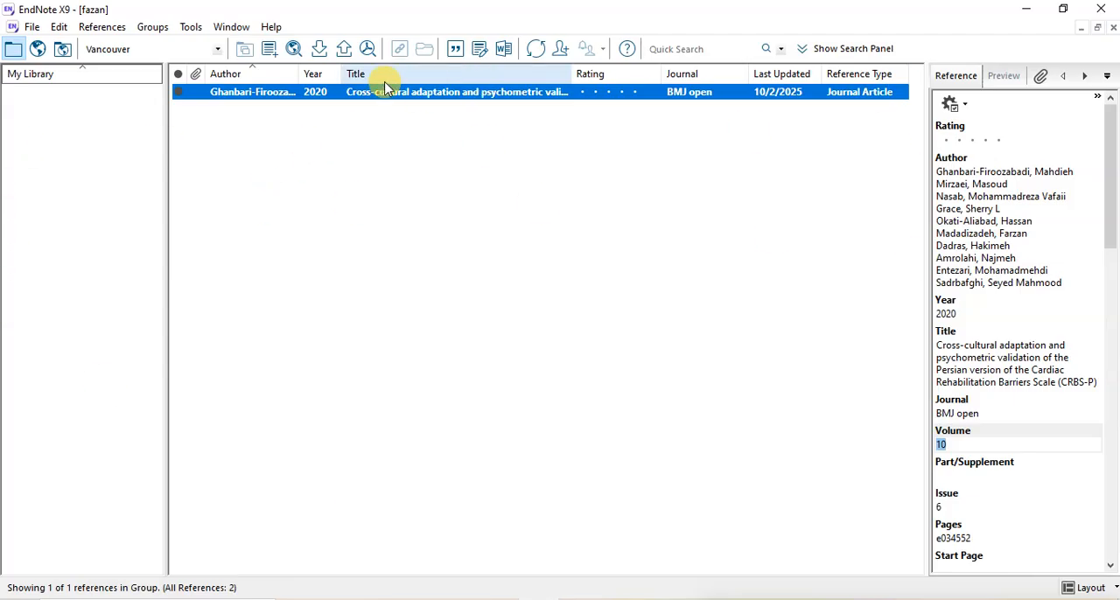
{"action": "left_click", "coordinate": [75, 77]}
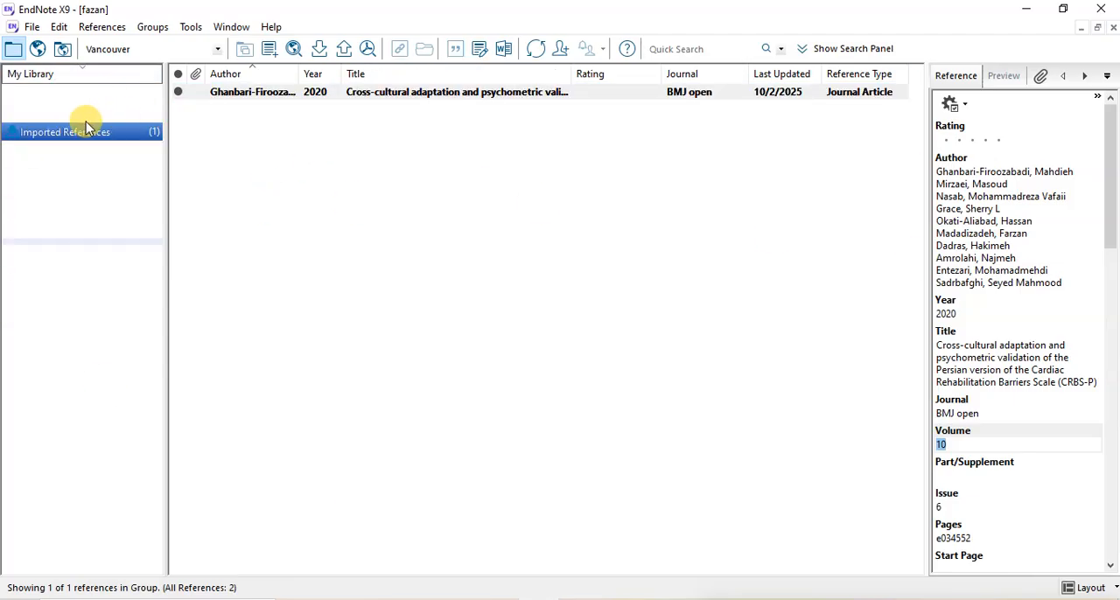
{"action": "left_click", "coordinate": [55, 96]}
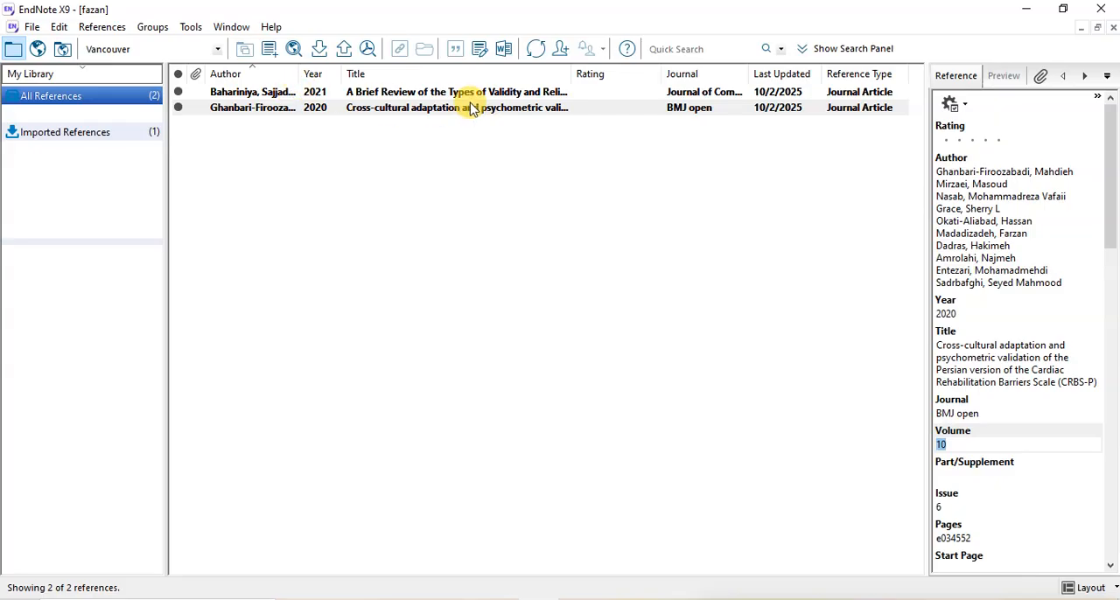
{"action": "left_click", "coordinate": [433, 99]}
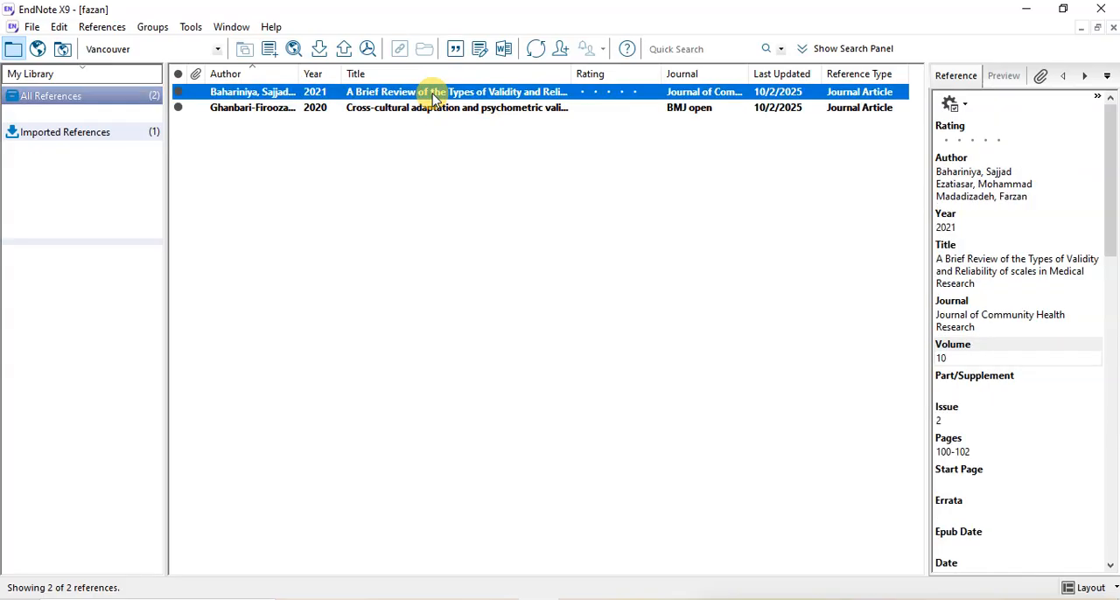
{"action": "left_click", "coordinate": [454, 51]}
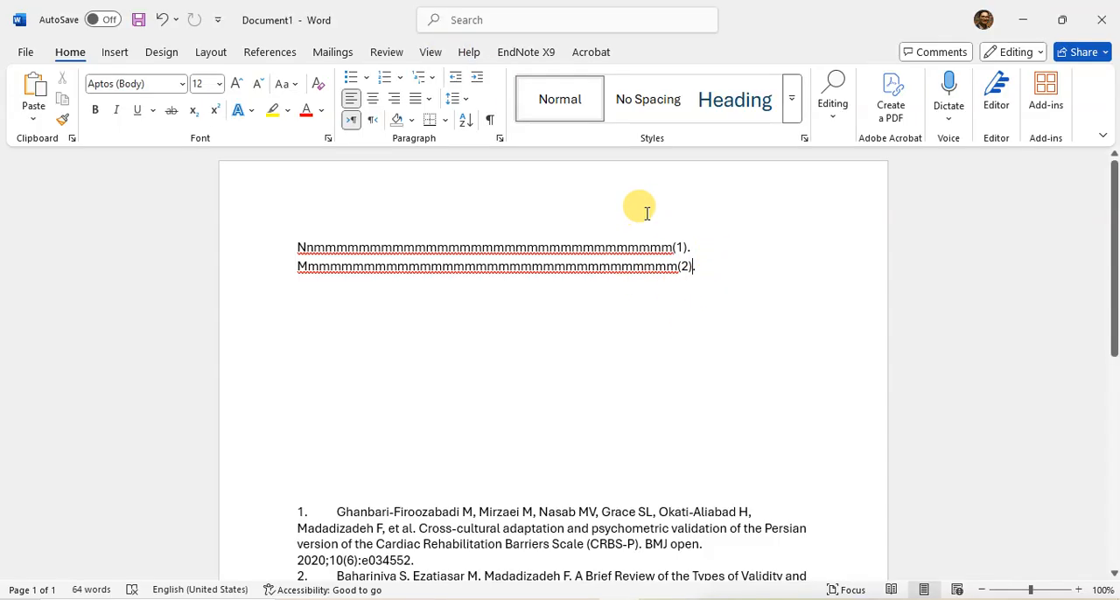
Check the in-text citations and bibliography entries, and add a bold "References:" heading directly above the bibliography
{"action": "double_click", "coordinate": [675, 249]}
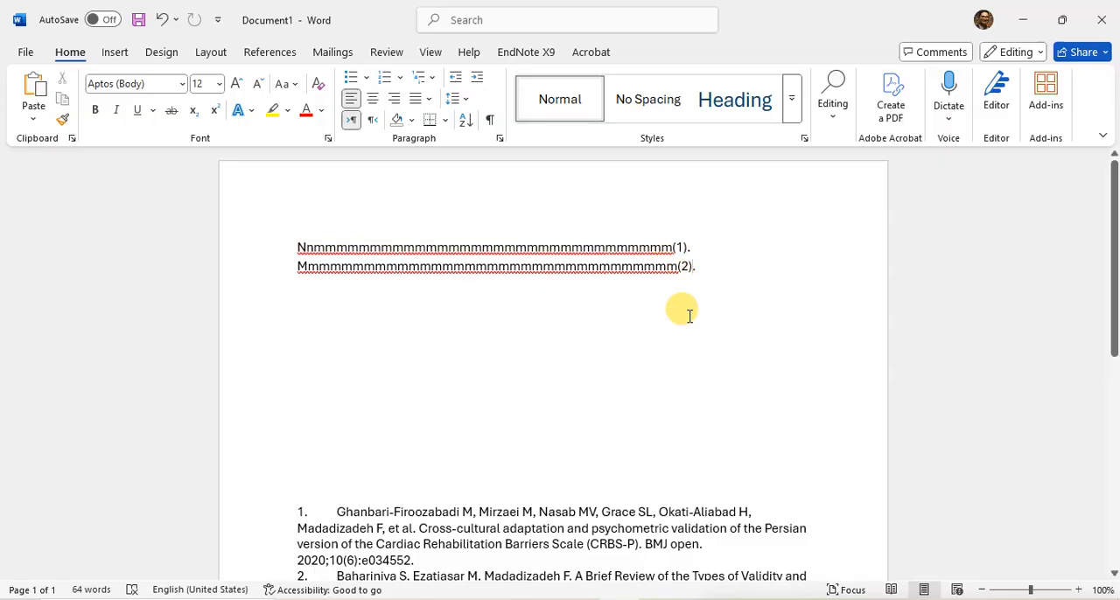
{"action": "scroll", "coordinate": [488, 367], "scroll_direction": "down", "scroll_amount": 3}
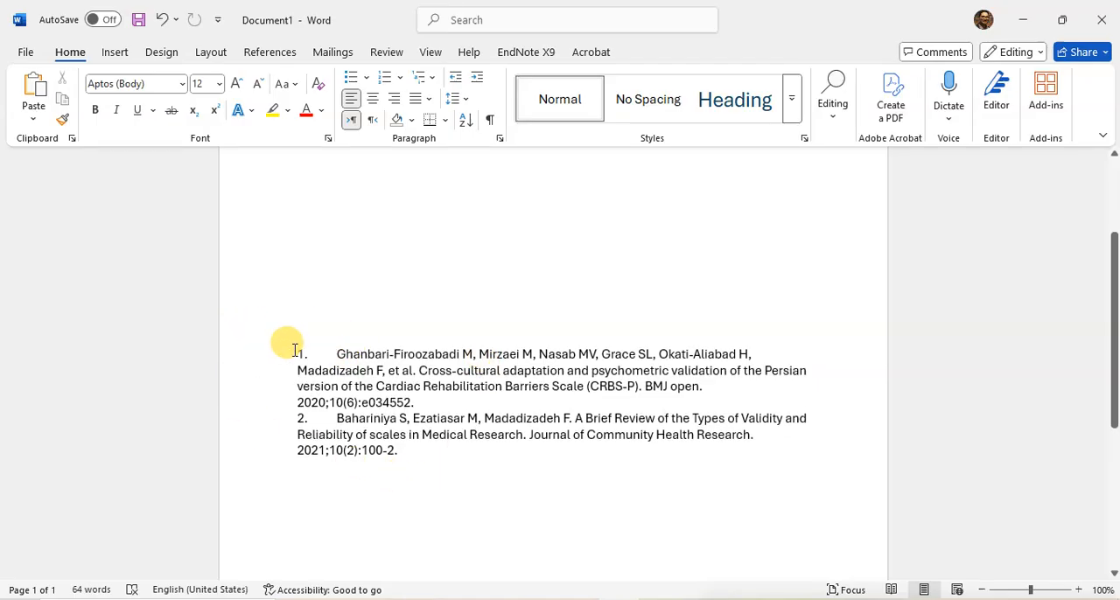
{"action": "left_click_drag", "start_coordinate": [295, 351], "coordinate": [661, 465]}
{"action": "left_click", "coordinate": [402, 453]}
{"action": "left_click_drag", "start_coordinate": [403, 449], "coordinate": [261, 338]}
{"action": "left_click", "coordinate": [289, 326]}
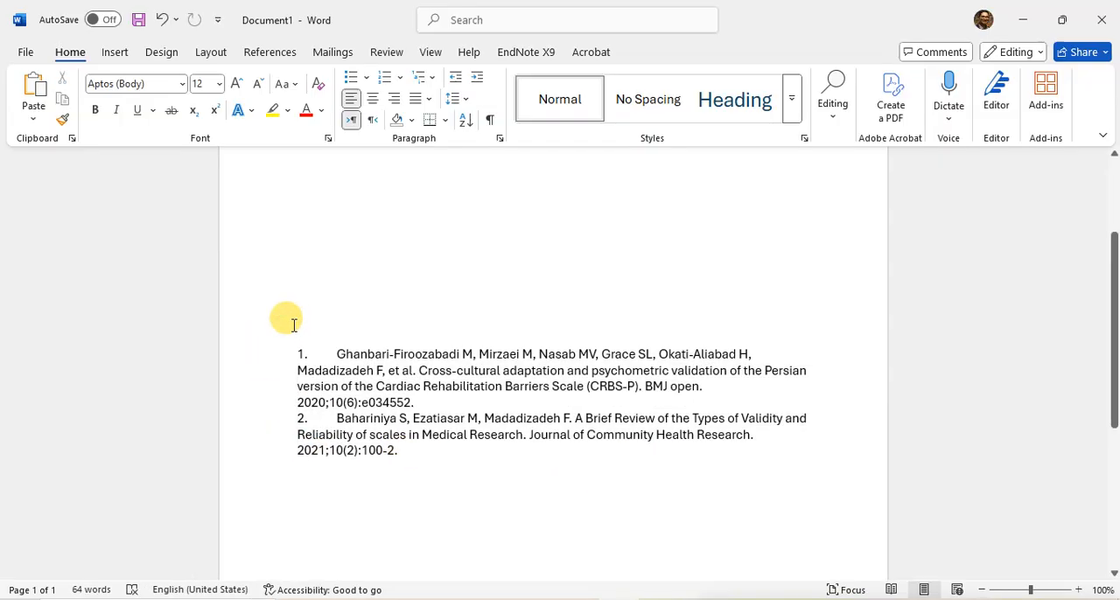
{"action": "type", "text": "R"}
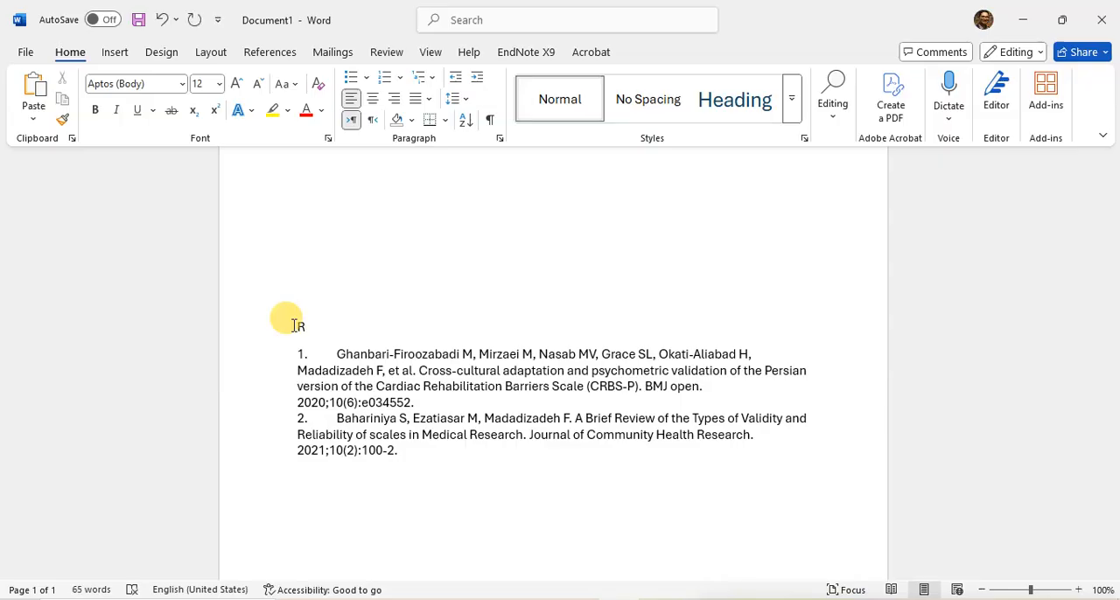
{"action": "type", "text": "eference"}
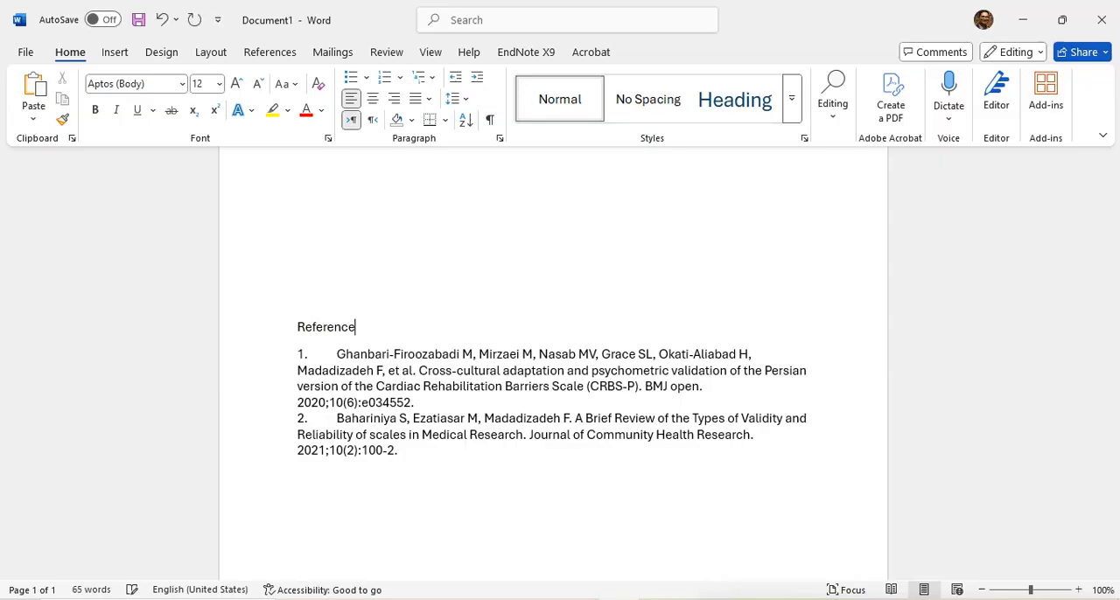
{"action": "type", "text": "s:"}
{"action": "left_click_drag", "start_coordinate": [378, 327], "coordinate": [286, 327]}
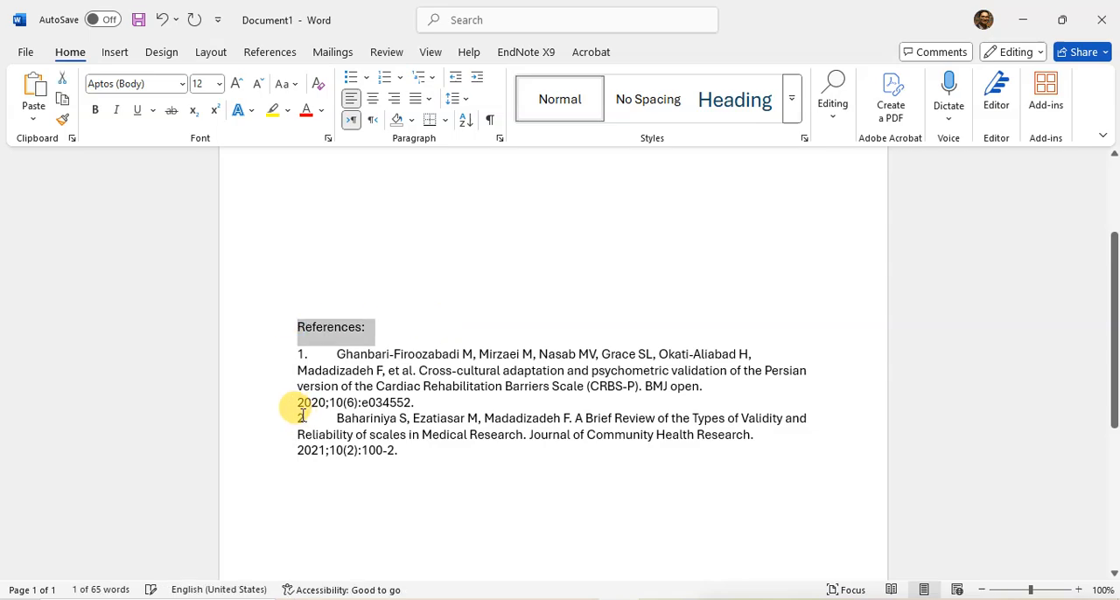
{"action": "left_click", "coordinate": [98, 111]}
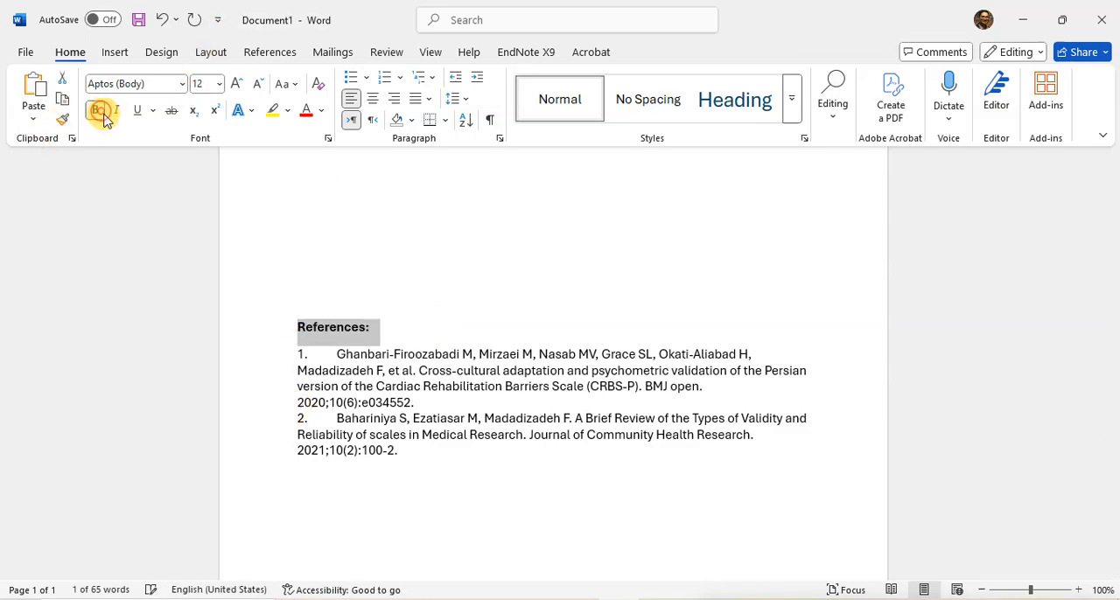
Insert more blank lines between the cited sentences and the References heading, and place the cursor in the empty space below the sentences
{"action": "scroll", "coordinate": [462, 412], "scroll_direction": "up", "scroll_amount": 3}
{"action": "left_click", "coordinate": [326, 392]}
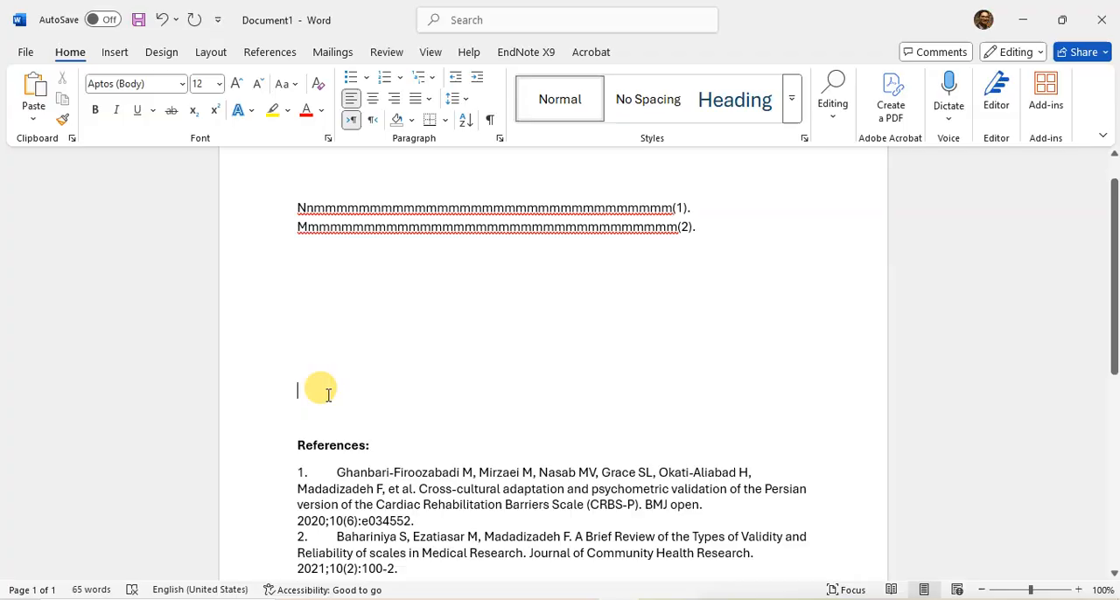
{"action": "key", "text": "Return"}
{"action": "key", "text": "Return"}
{"action": "key", "text": "Return"}
{"action": "key", "text": "Return"}
{"action": "key", "text": "Return"}
{"action": "left_click", "coordinate": [315, 300]}
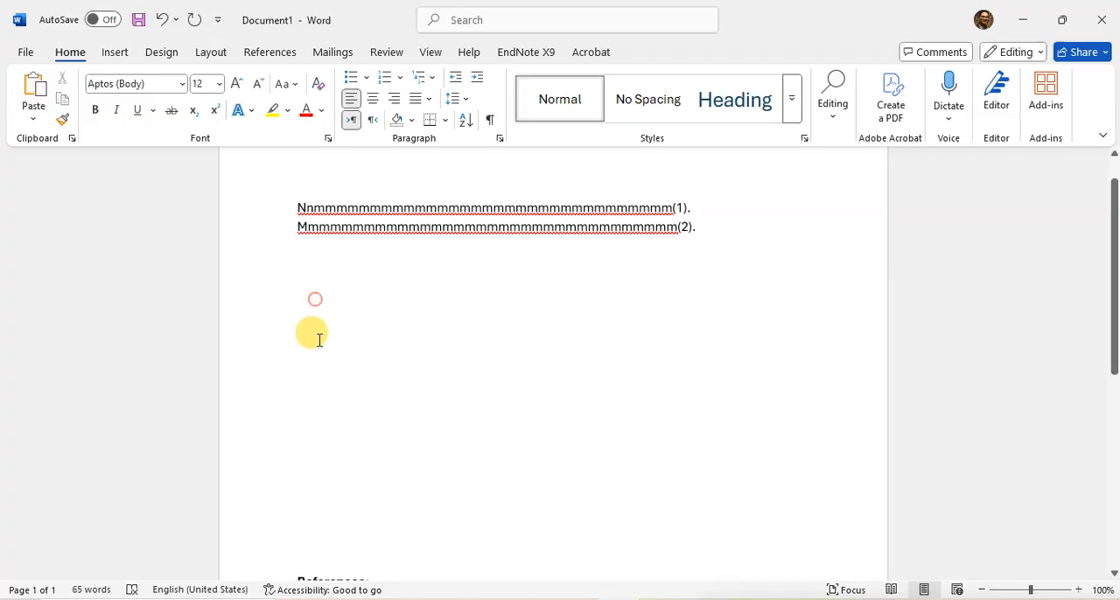
Select the blank lines between the cited sentences and the References heading, and review the numbered reference list below
{"action": "left_click_drag", "start_coordinate": [319, 340], "coordinate": [346, 559]}
{"action": "scroll", "coordinate": [348, 543], "scroll_direction": "down", "scroll_amount": 3}
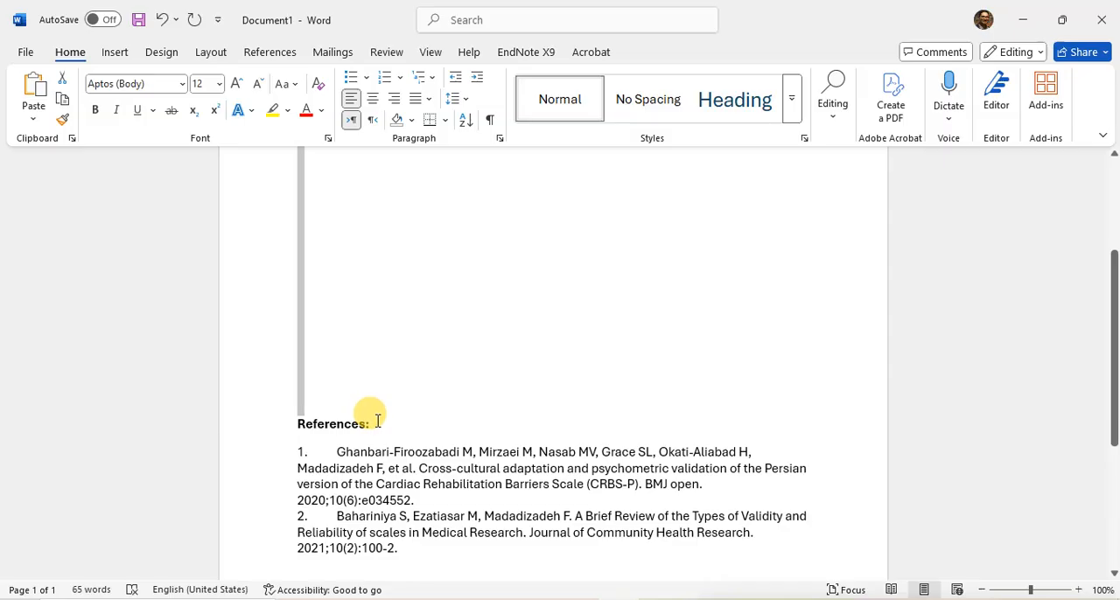
{"action": "scroll", "coordinate": [378, 421], "scroll_direction": "down", "scroll_amount": 3}
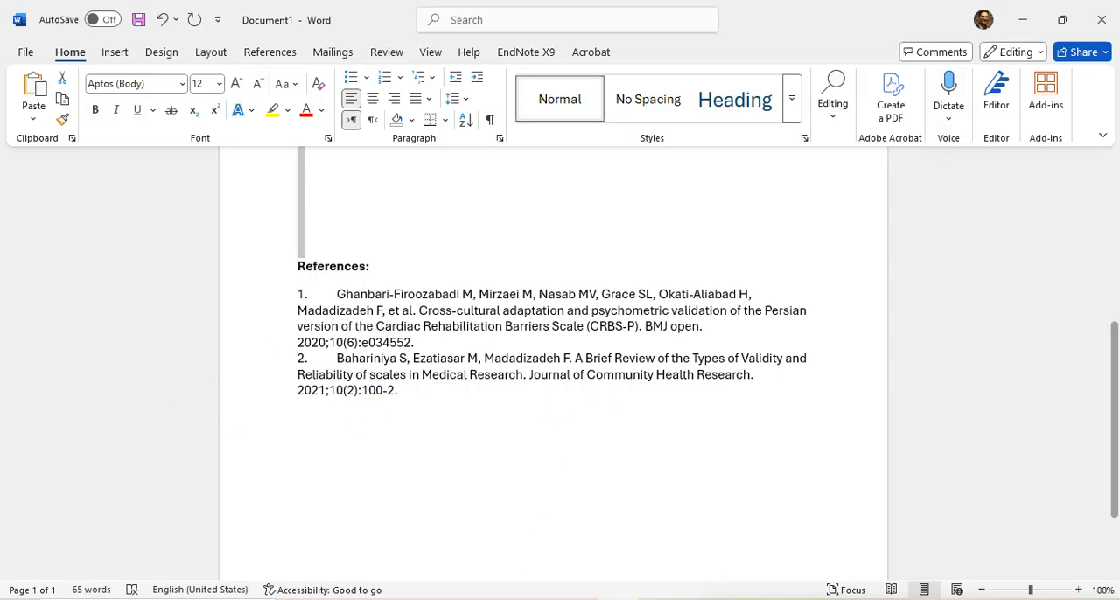
Switch to the PowerPoint presentation, start the slide show from slide 18, and advance through the Setting slide to the closing "Thank you" slide
{"action": "key", "text": "alt+Tab"}
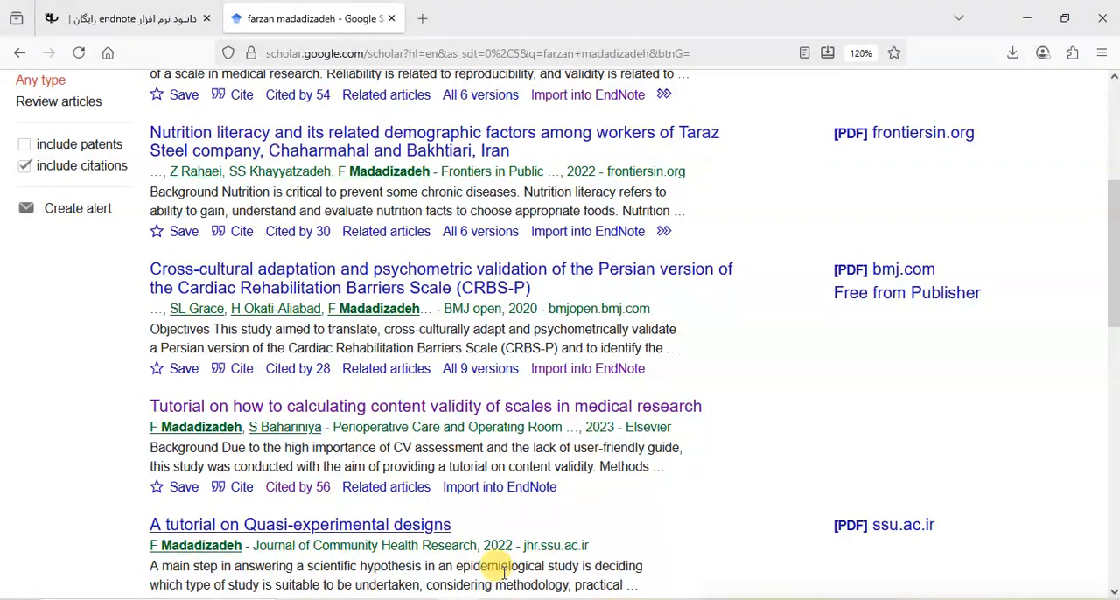
{"action": "key", "text": "alt+Tab"}
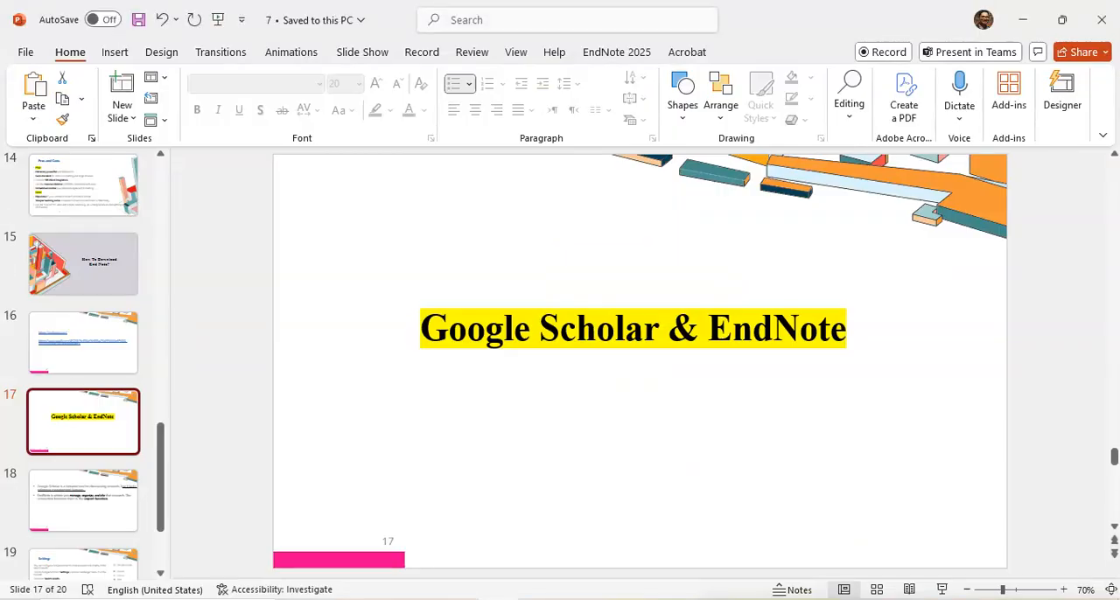
{"action": "left_click", "coordinate": [73, 502]}
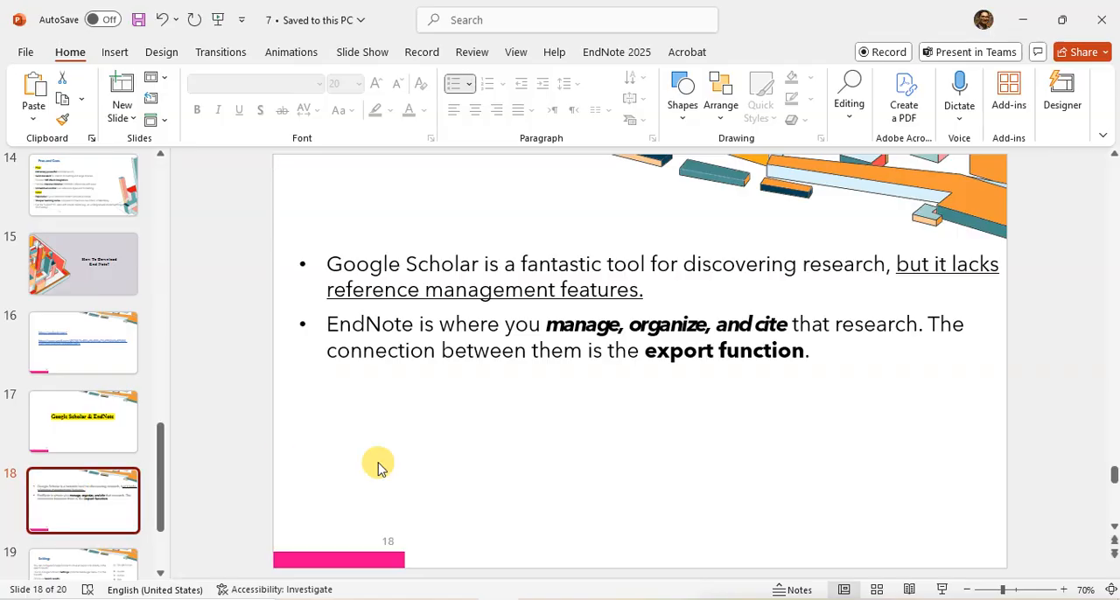
{"action": "left_click", "coordinate": [944, 590]}
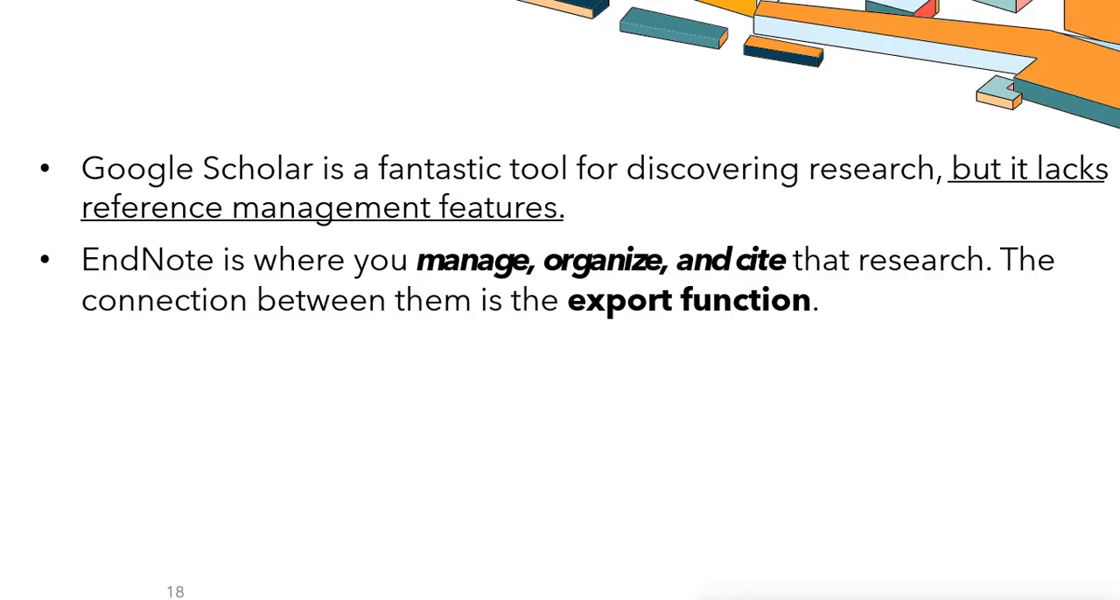
{"action": "key", "text": "Right"}
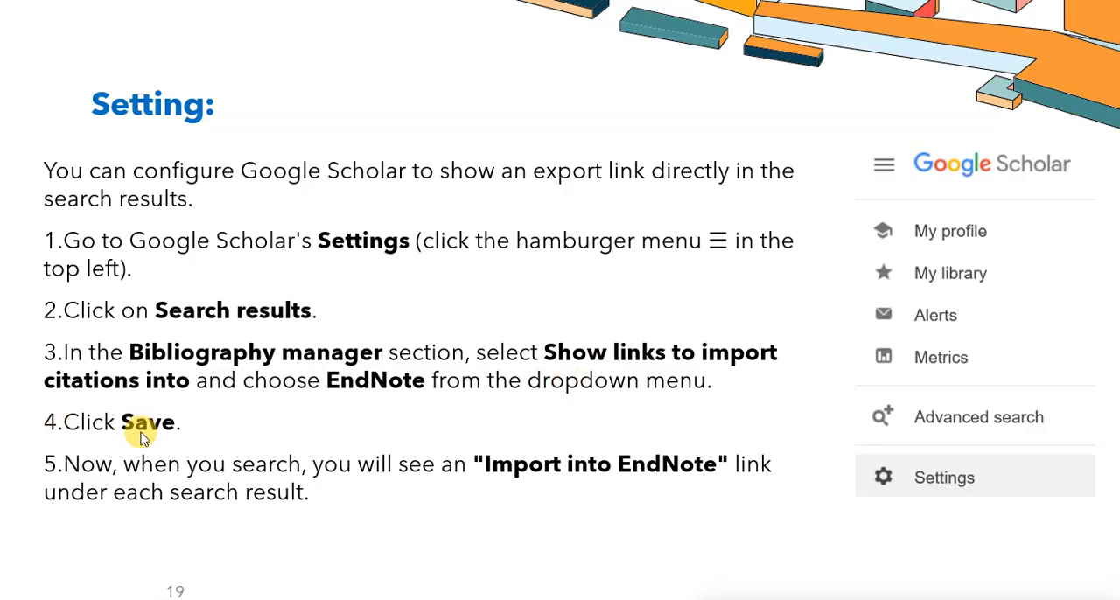
{"action": "key", "text": "Right"}
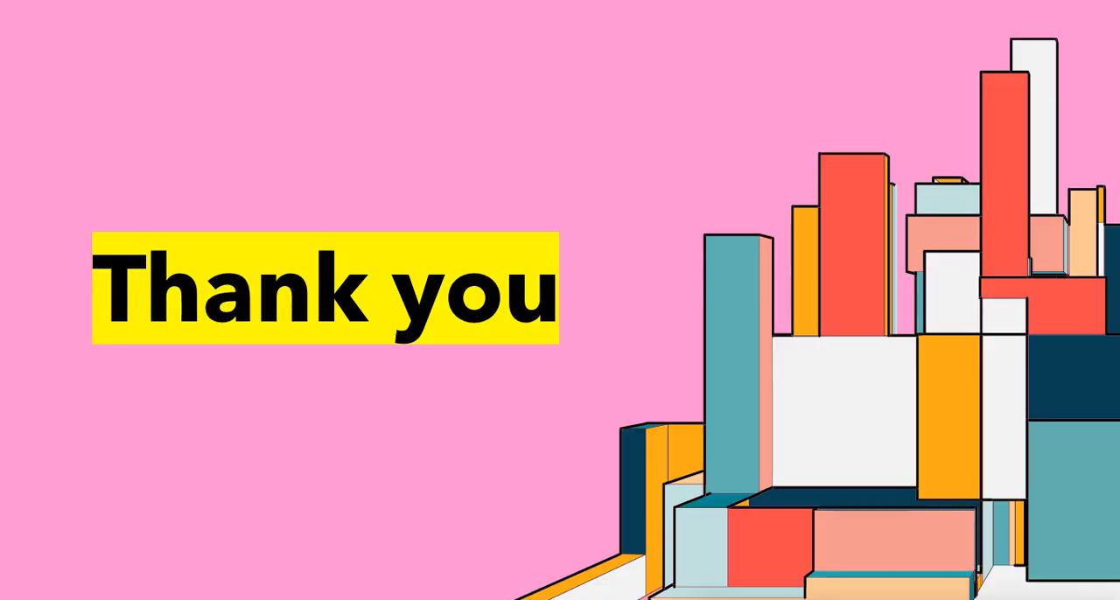